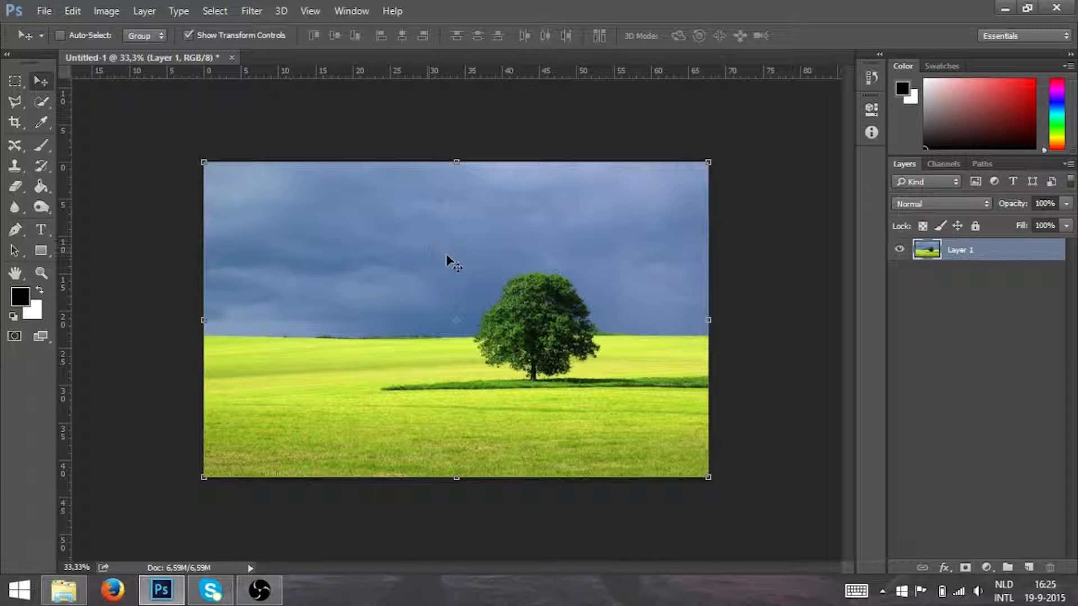
Extend the canvas with the Crop tool by about 22 cm of empty space to the left of the landscape photo.
{"action": "left_click", "coordinate": [14, 122]}
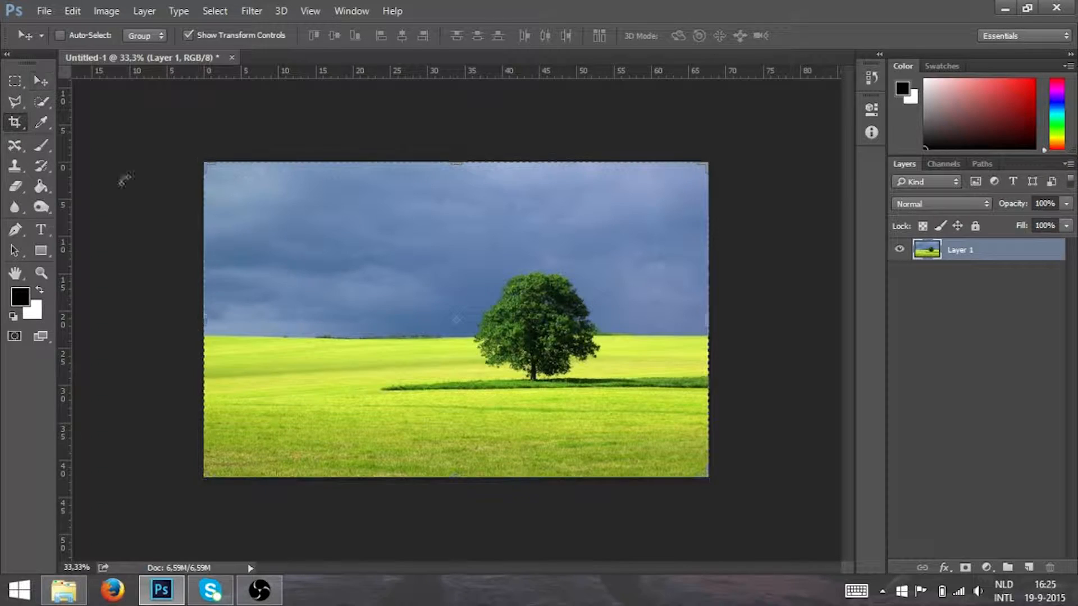
{"action": "left_click_drag", "start_coordinate": [204, 318], "coordinate": [123, 318]}
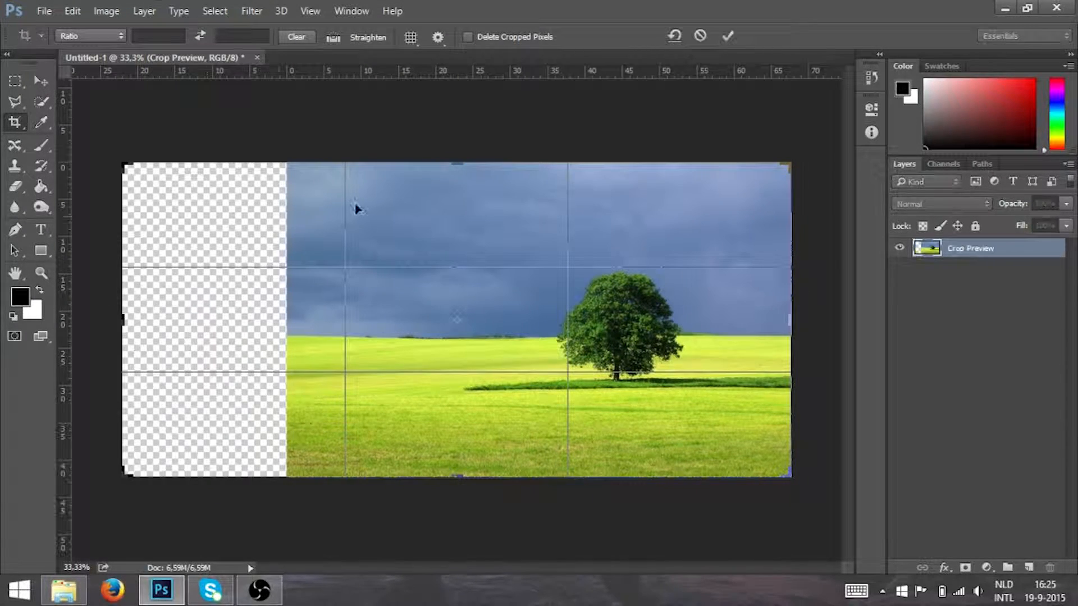
{"action": "left_click", "coordinate": [721, 39]}
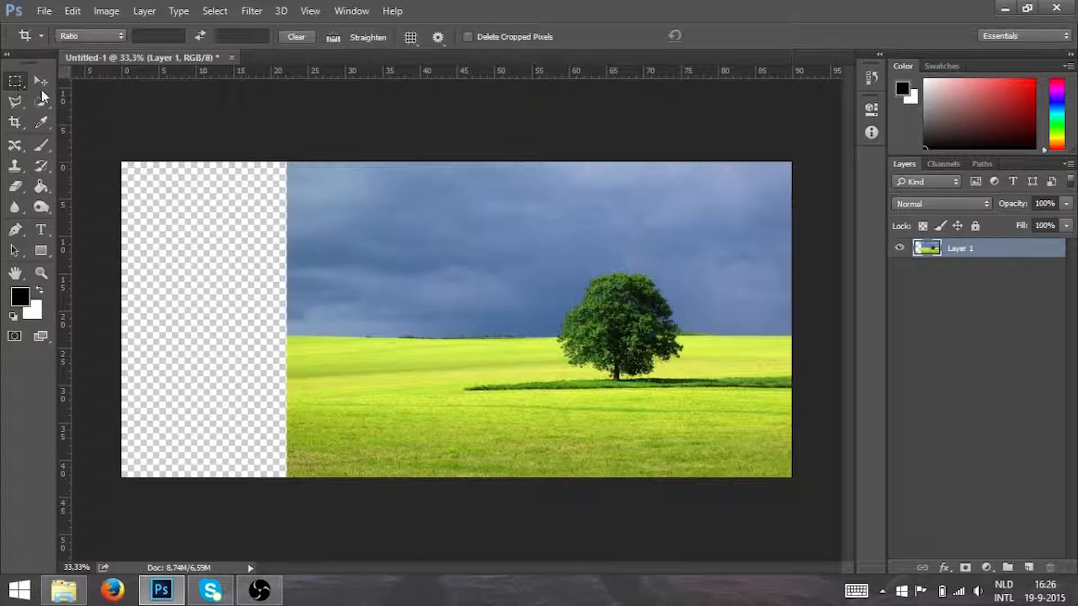
Select a full-height rectangular strip about 24 cm wide at the photo's left edge, next to the empty area.
{"action": "left_click", "coordinate": [14, 81]}
{"action": "left_click_drag", "start_coordinate": [284, 156], "coordinate": [353, 494]}
{"action": "left_click_drag", "start_coordinate": [440, 493], "coordinate": [467, 494]}
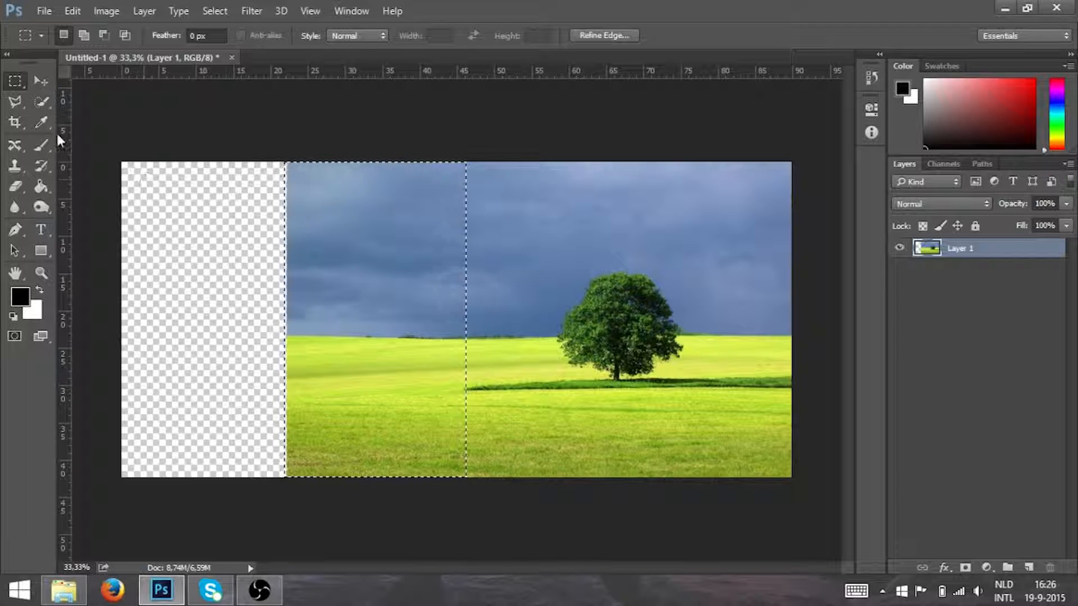
Set the Content-Aware Move tool to Extend mode.
{"action": "left_click", "coordinate": [15, 146]}
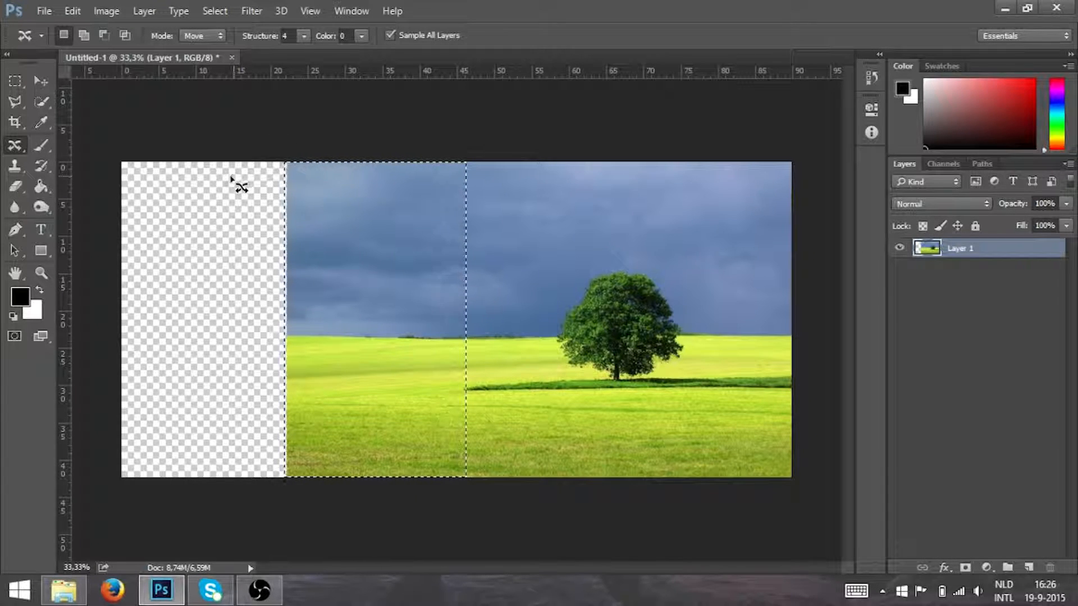
{"action": "left_click", "coordinate": [203, 36]}
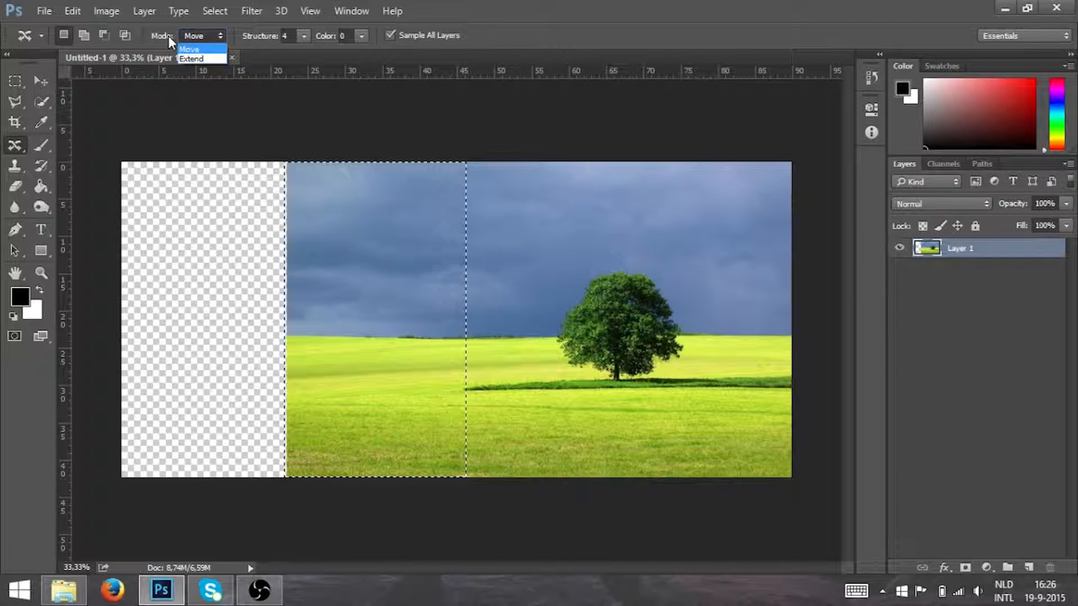
{"action": "left_click", "coordinate": [192, 59]}
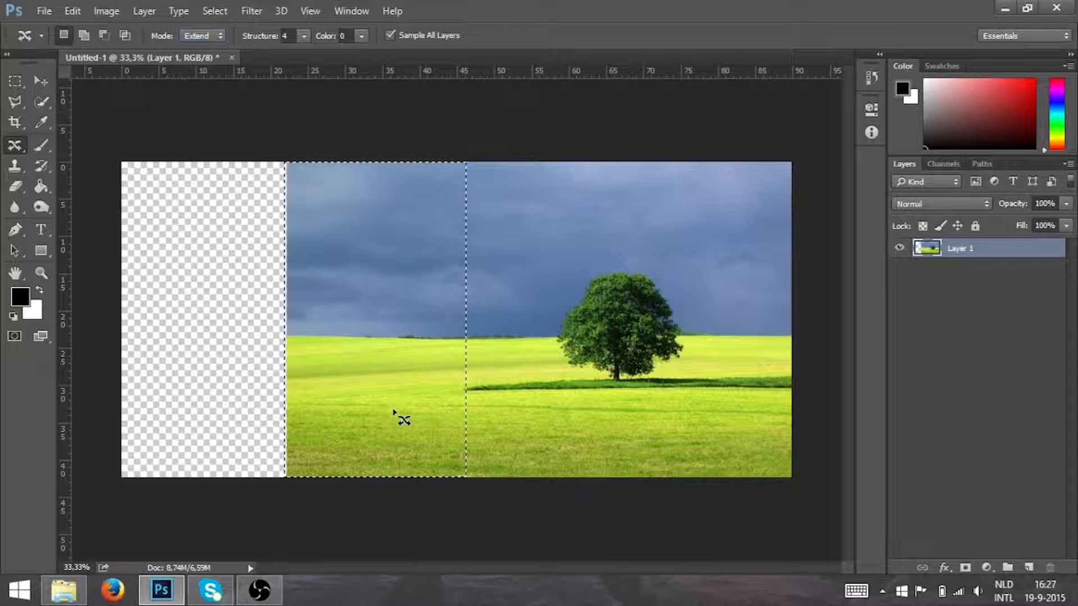
Try to extend the selected strip over the transparent area with Content-Aware Move, deselect, and undo the extension.
{"action": "left_click_drag", "start_coordinate": [406, 406], "coordinate": [239, 403]}
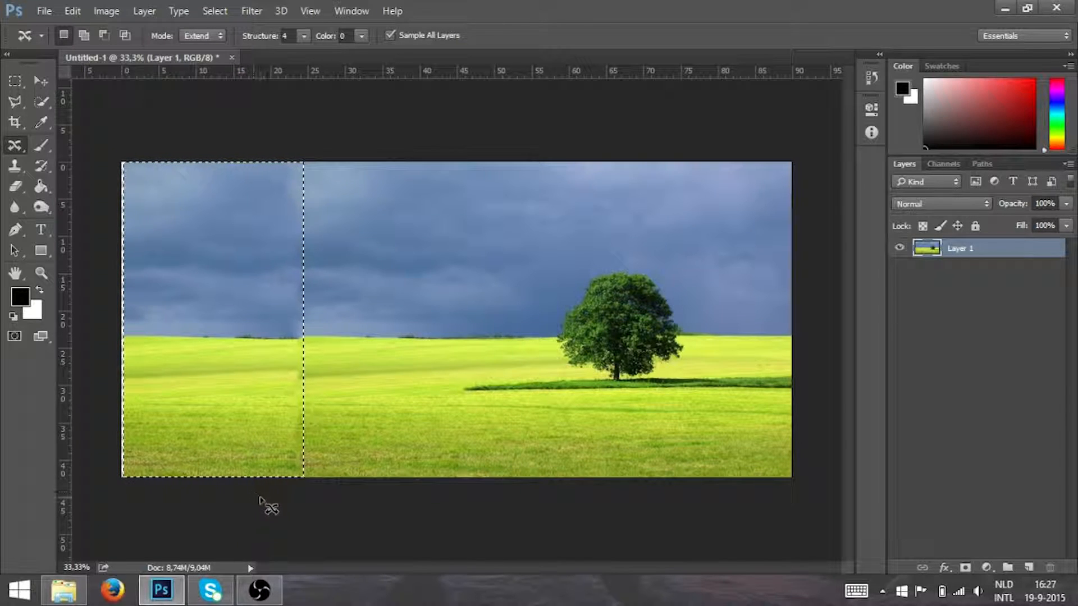
{"action": "left_click", "coordinate": [271, 498]}
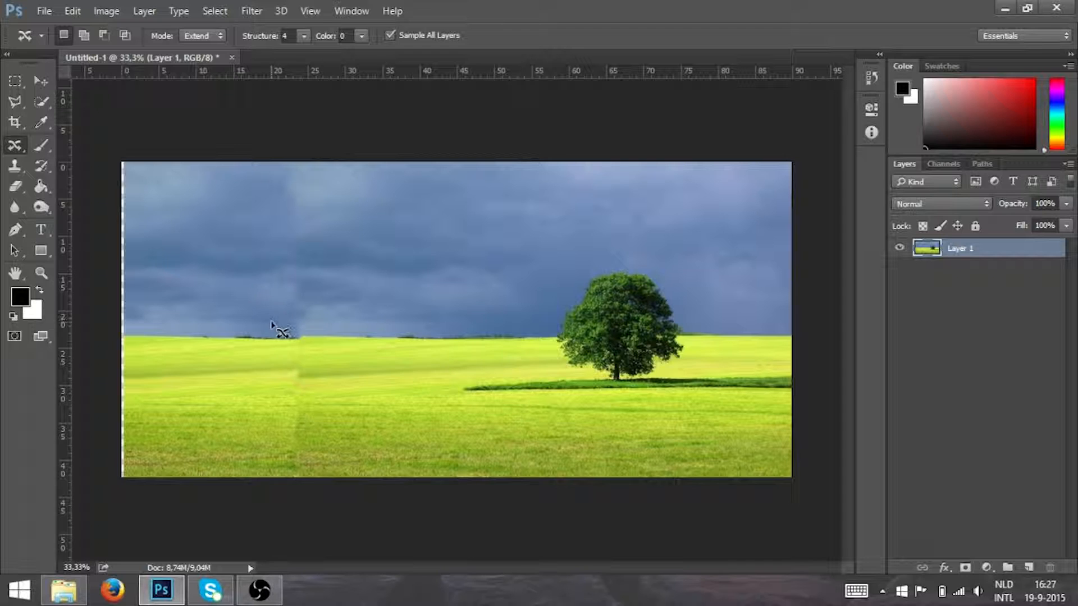
{"action": "key", "text": "ctrl"}
{"action": "key", "text": "ctrl+z"}
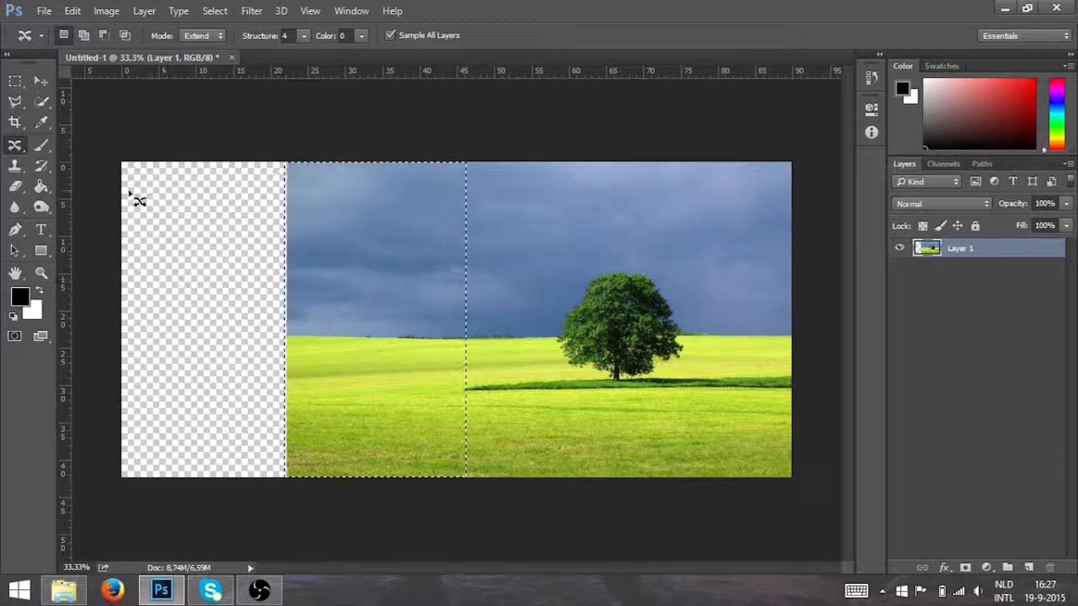
Copy the selected strip to a new layer, try placing the copy over the transparent area, and undo that move.
{"action": "left_click", "coordinate": [42, 82]}
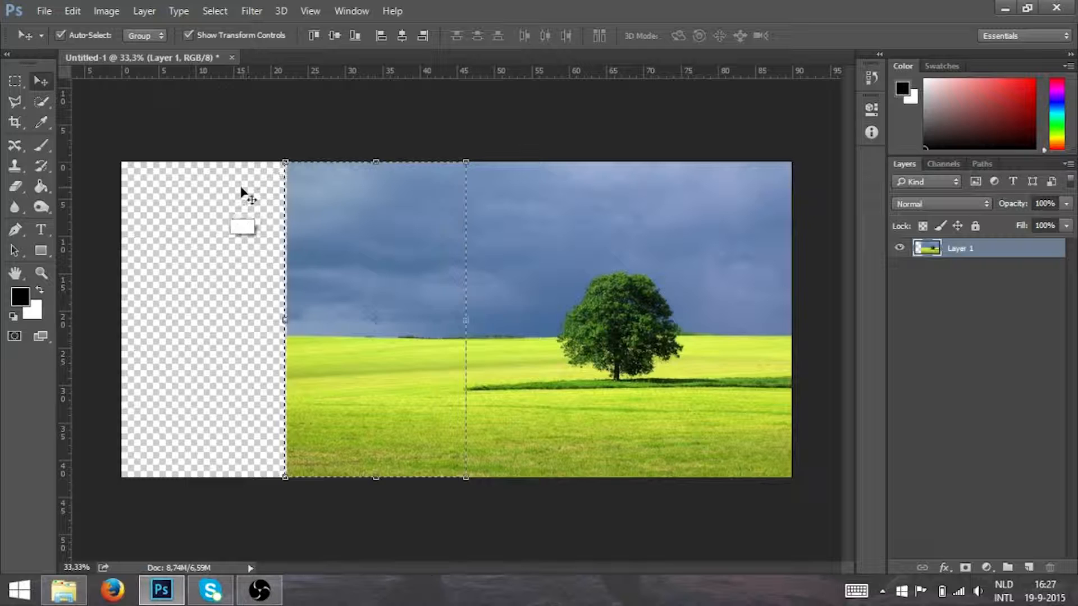
{"action": "key", "text": "ctrl+j"}
{"action": "left_click_drag", "start_coordinate": [341, 293], "coordinate": [180, 286]}
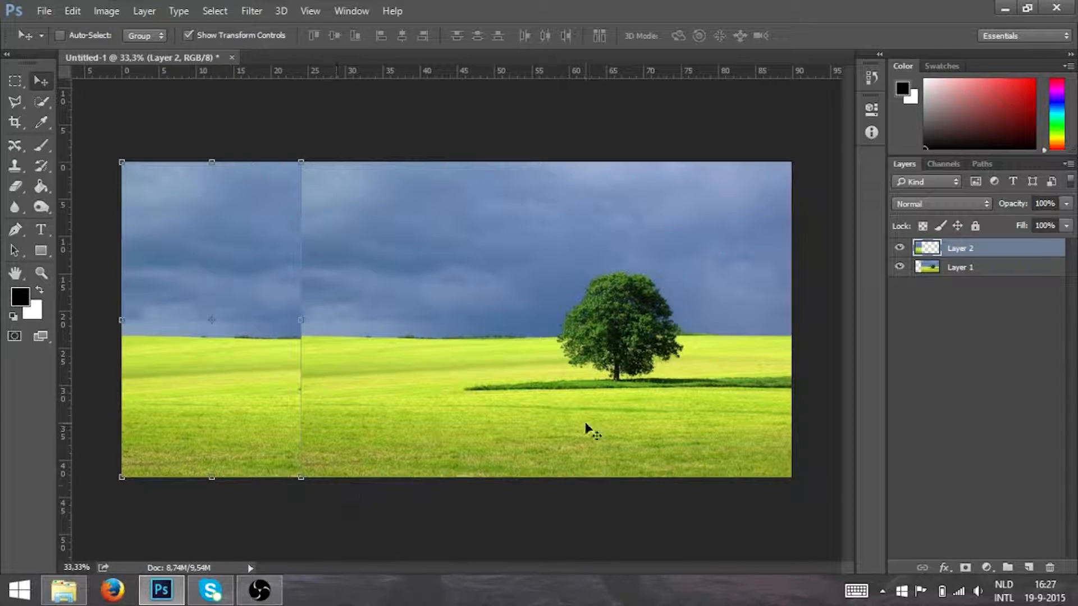
{"action": "left_click", "coordinate": [984, 400]}
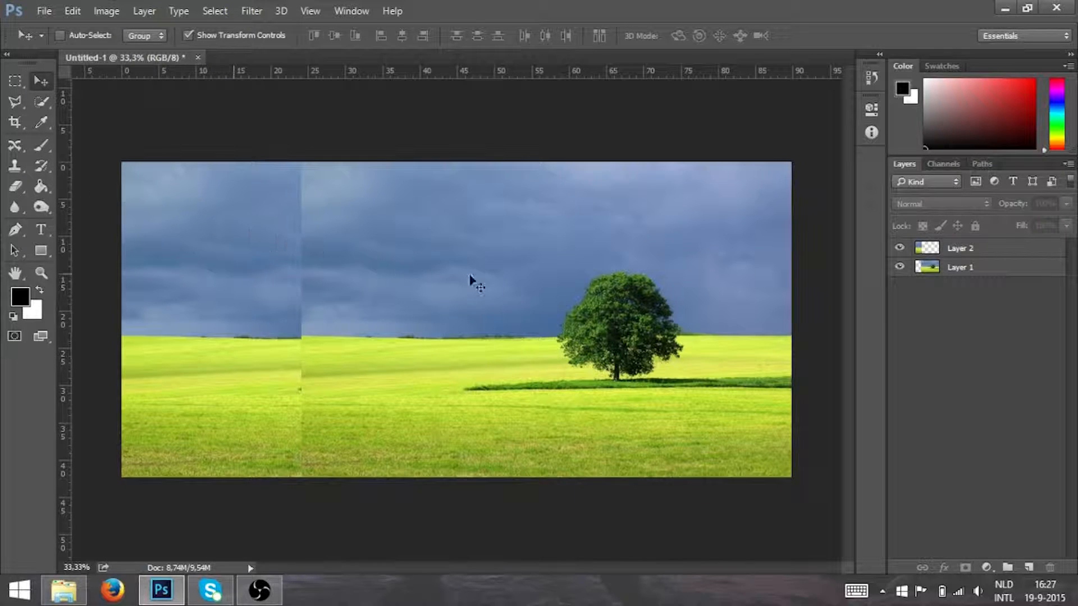
{"action": "left_click", "coordinate": [637, 445], "text": "ctrl"}
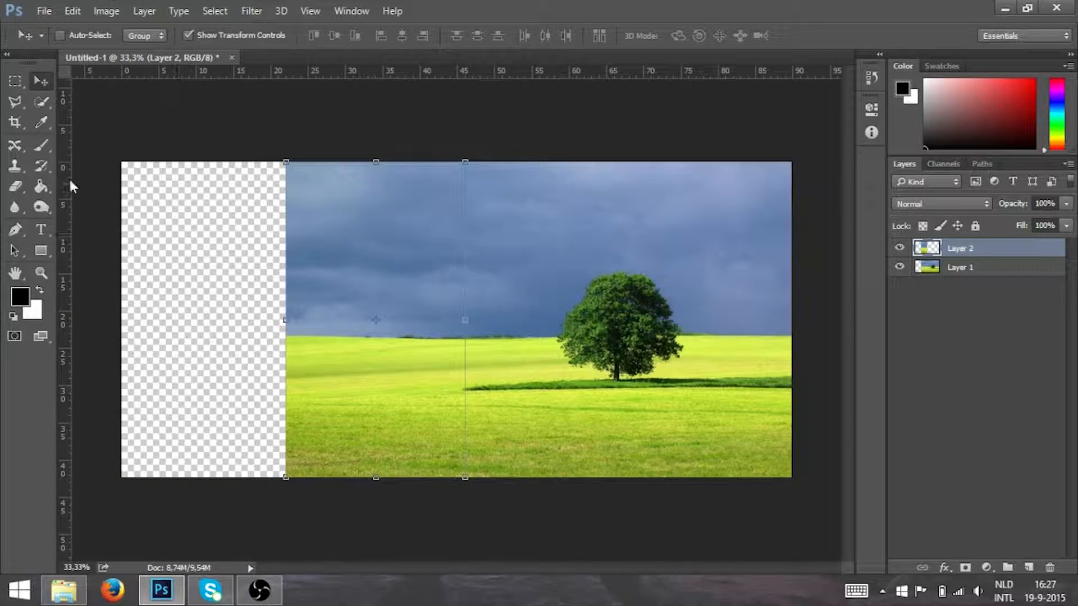
Select a full-height strip beside the transparent area and extend it over the empty canvas with Content-Aware Move on Layer 2.
{"action": "left_click", "coordinate": [13, 143]}
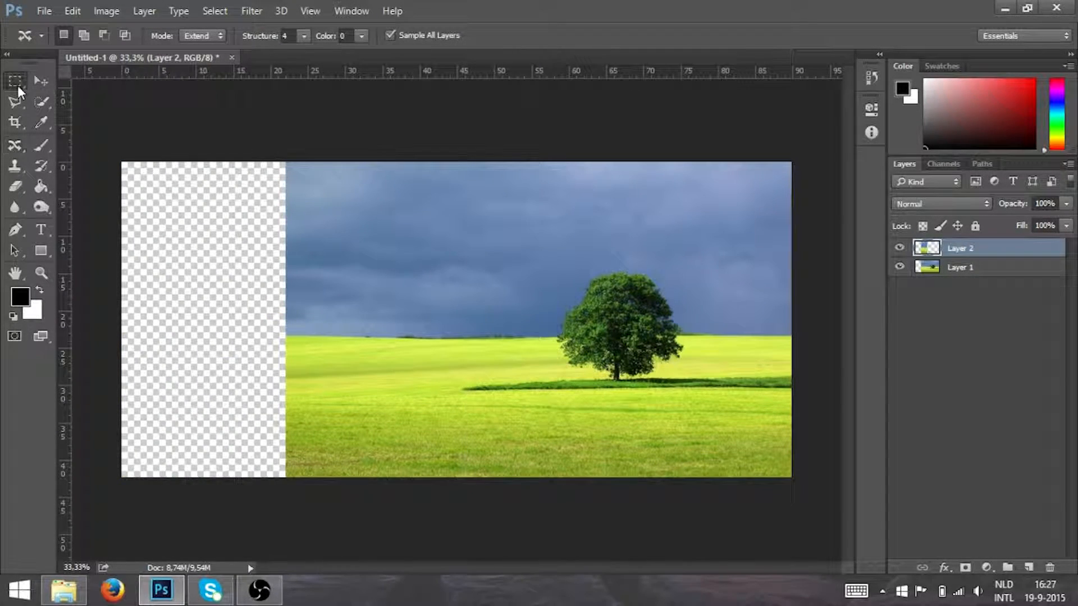
{"action": "left_click", "coordinate": [17, 83]}
{"action": "mouse_move", "coordinate": [285, 160]}
{"action": "left_mouse_down"}
{"action": "mouse_move", "coordinate": [326, 412]}
{"action": "mouse_move", "coordinate": [399, 481]}
{"action": "mouse_move", "coordinate": [459, 482]}
{"action": "left_mouse_up"}
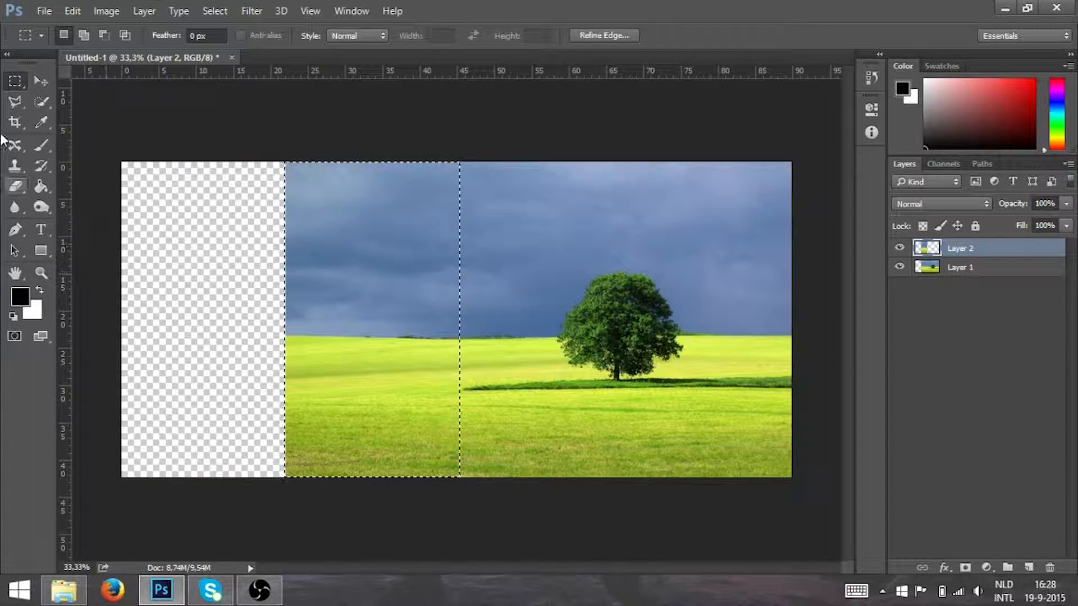
{"action": "left_click", "coordinate": [14, 146]}
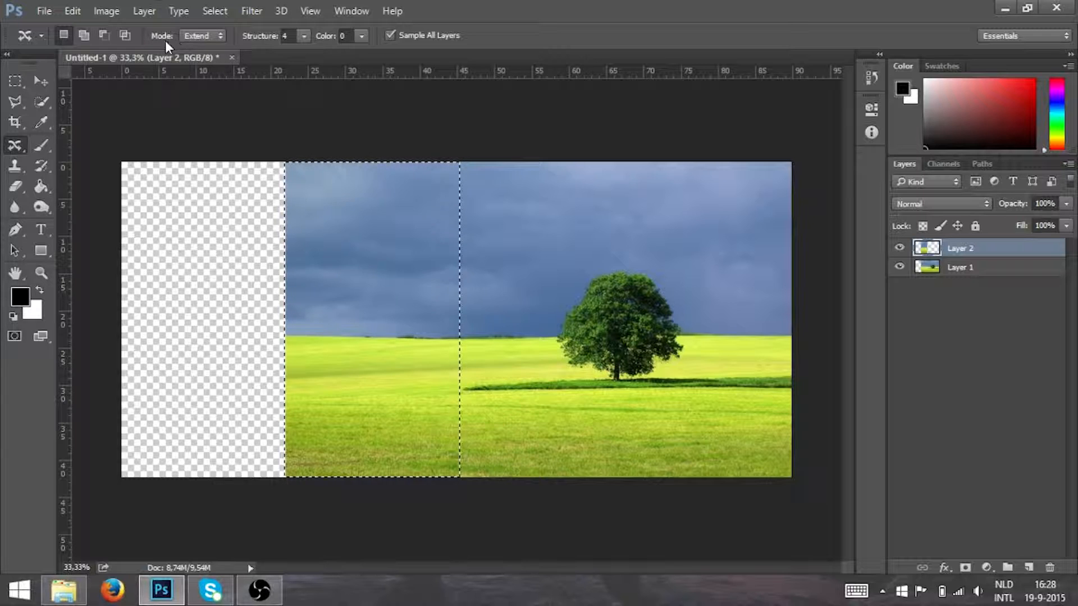
{"action": "left_click_drag", "start_coordinate": [373, 313], "coordinate": [213, 312]}
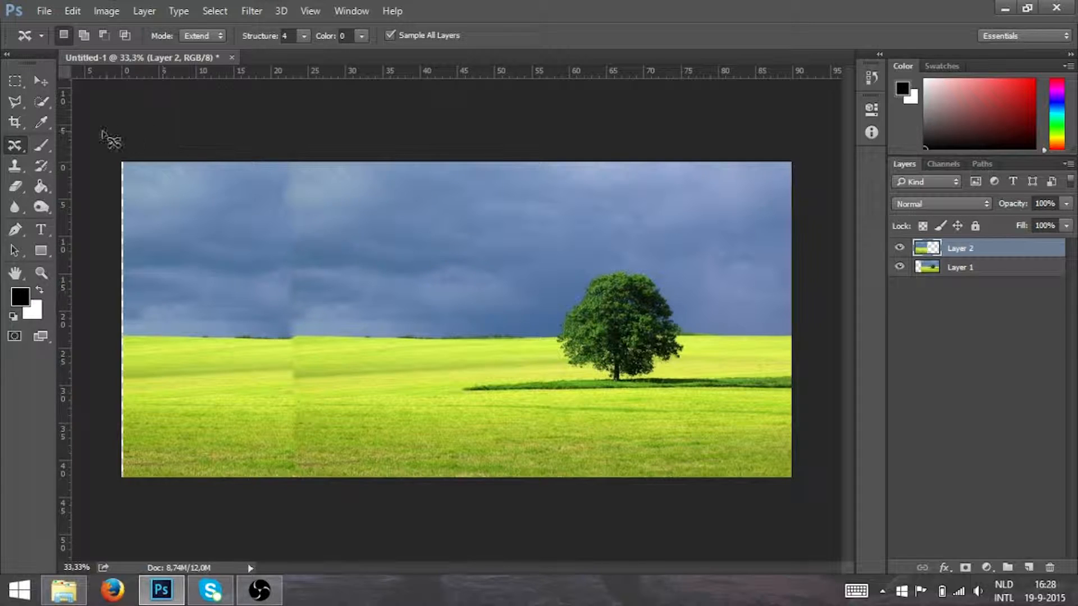
Set the Clone Stamp opacity to 100% and clone sky over the upper part of the vertical seam, undoing a bad stroke.
{"action": "left_click", "coordinate": [15, 167]}
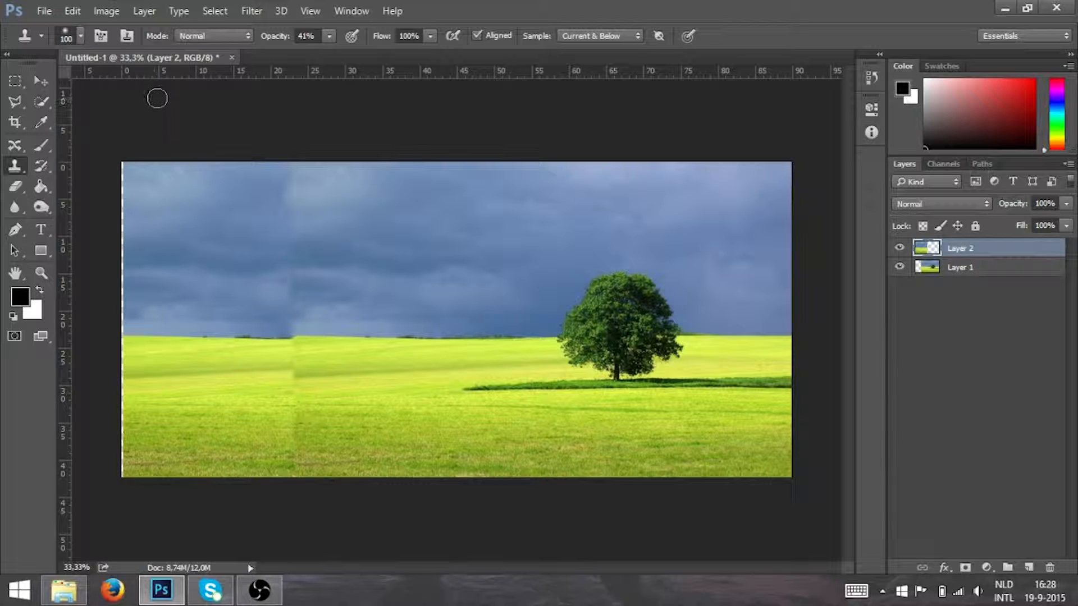
{"action": "left_click", "coordinate": [329, 36]}
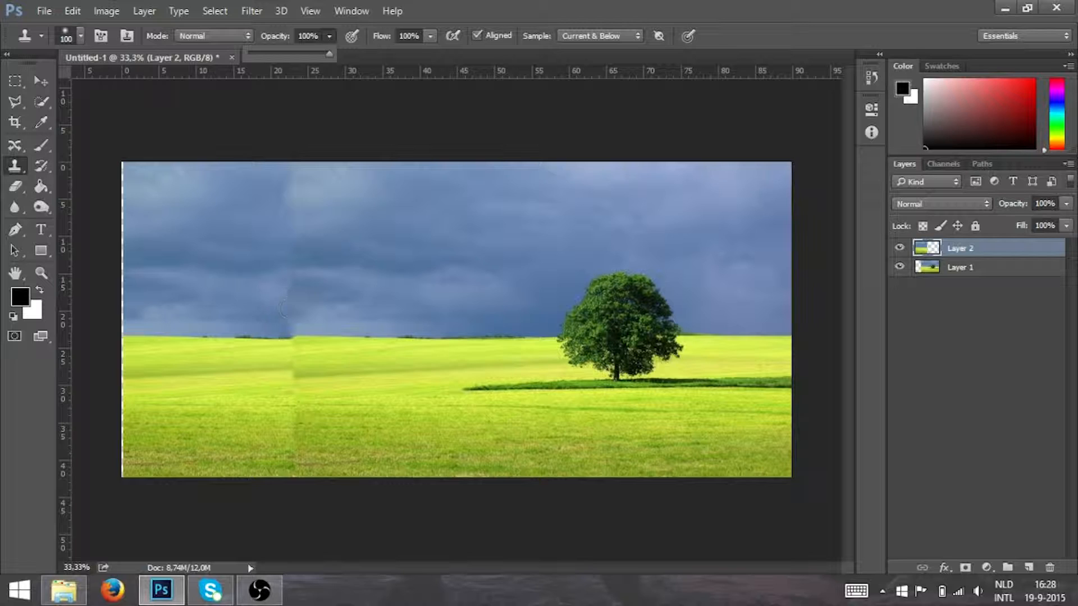
{"action": "key", "text": "alt"}
{"action": "left_click", "coordinate": [308, 258], "text": "alt"}
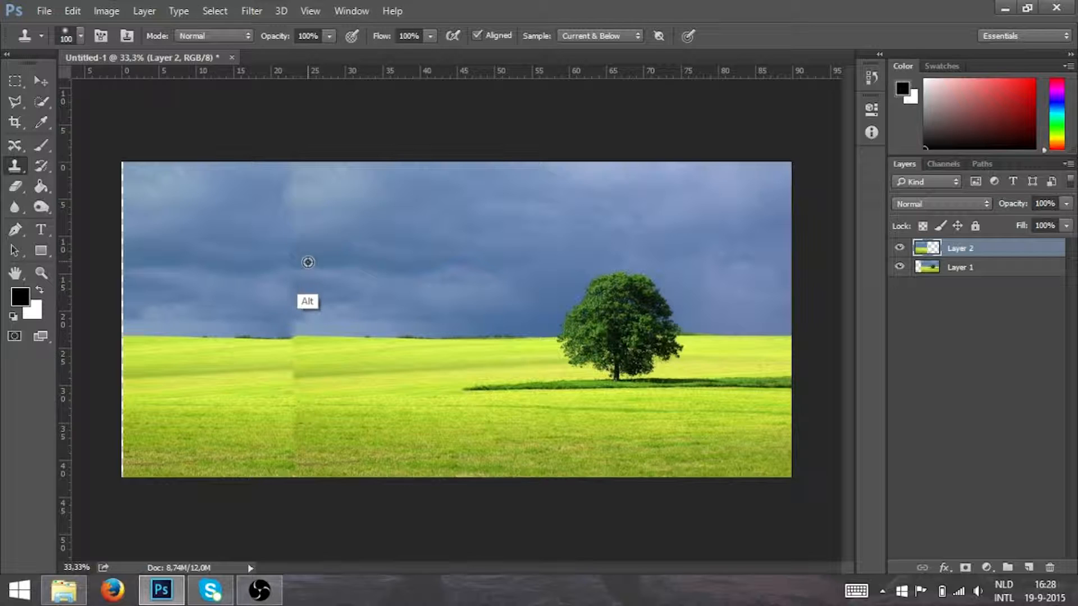
{"action": "left_click_drag", "start_coordinate": [230, 360], "coordinate": [267, 367]}
{"action": "key", "text": "ctrl+z"}
{"action": "left_click", "coordinate": [312, 258], "text": "alt"}
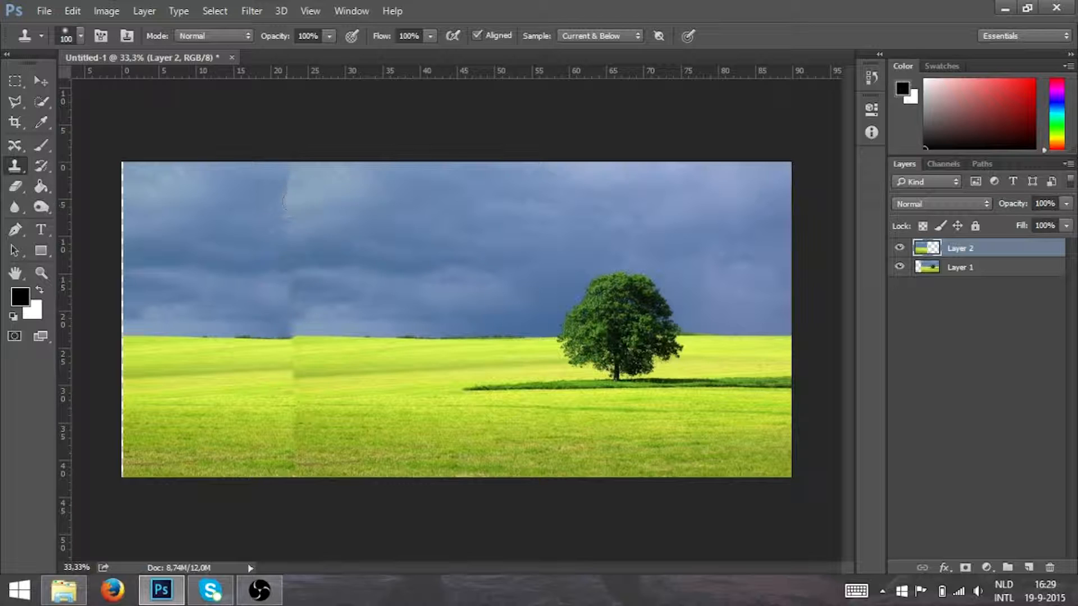
Lower the Clone Stamp opacity to 45% and blend the seam in the upper sky with sampled sky.
{"action": "left_click", "coordinate": [330, 36]}
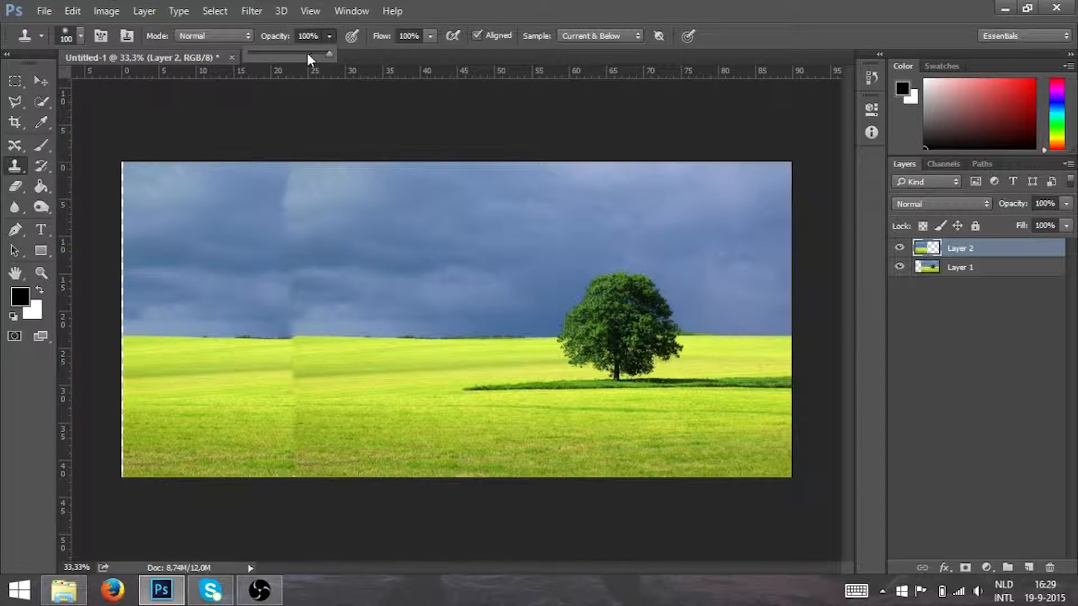
{"action": "left_click_drag", "start_coordinate": [286, 54], "coordinate": [285, 55]}
{"action": "key", "text": "alt"}
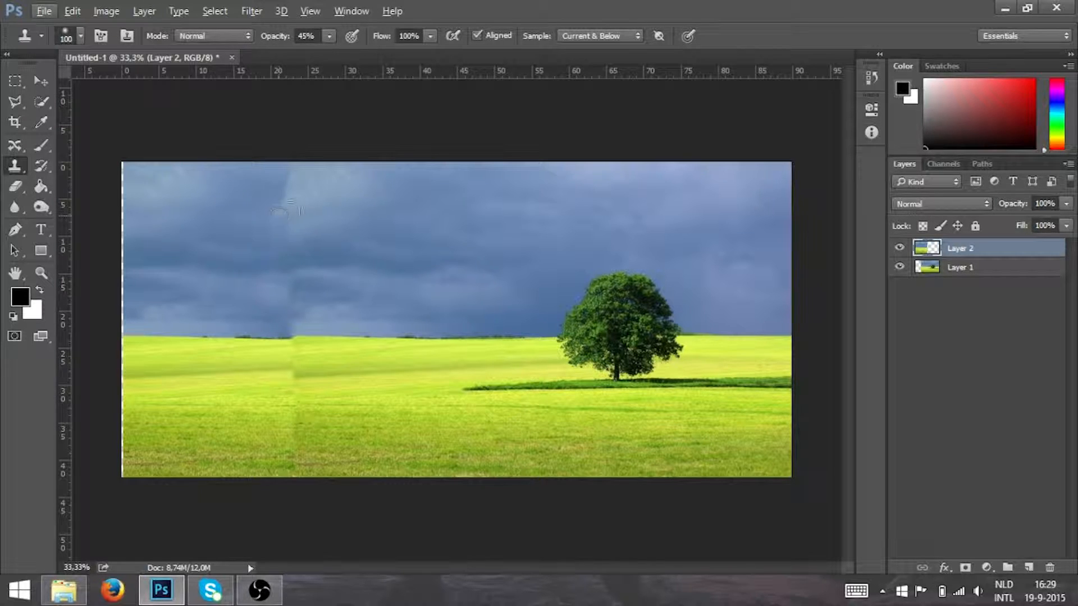
{"action": "left_click", "coordinate": [286, 203], "text": "alt"}
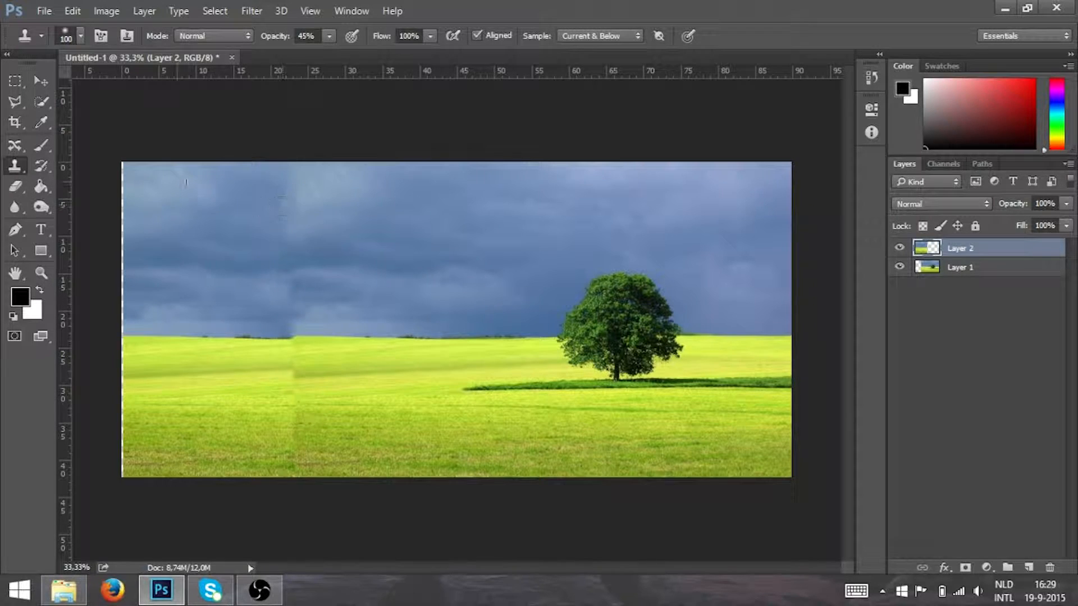
Use a brush hardness of 0% for the Clone Stamp and continue softening the sky seam.
{"action": "left_click", "coordinate": [79, 42]}
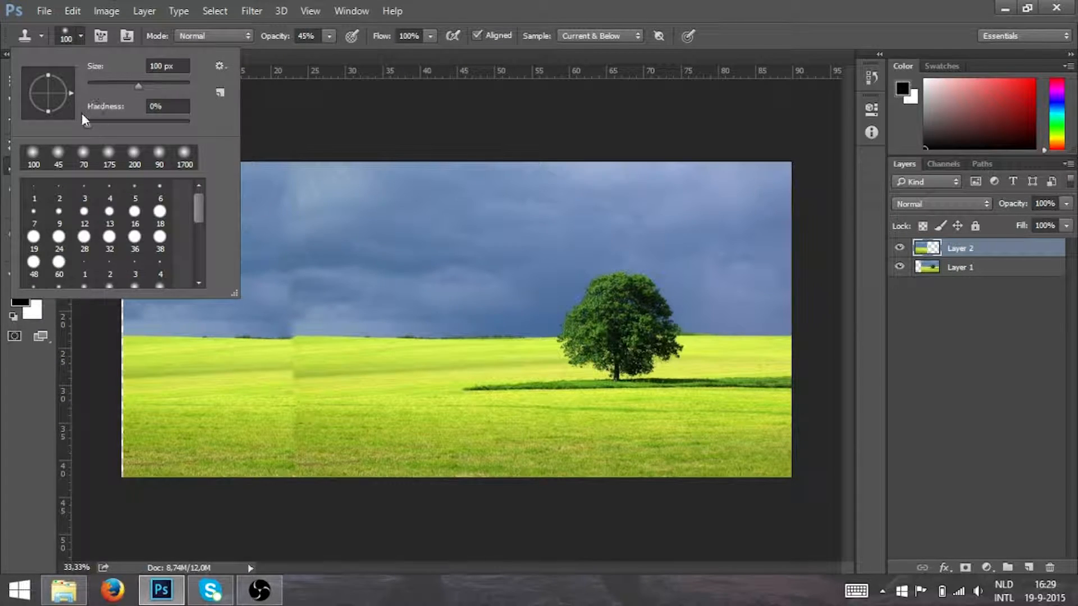
{"action": "left_click", "coordinate": [87, 122]}
{"action": "left_click", "coordinate": [81, 36]}
{"action": "left_click", "coordinate": [81, 36]}
{"action": "left_click", "coordinate": [271, 200]}
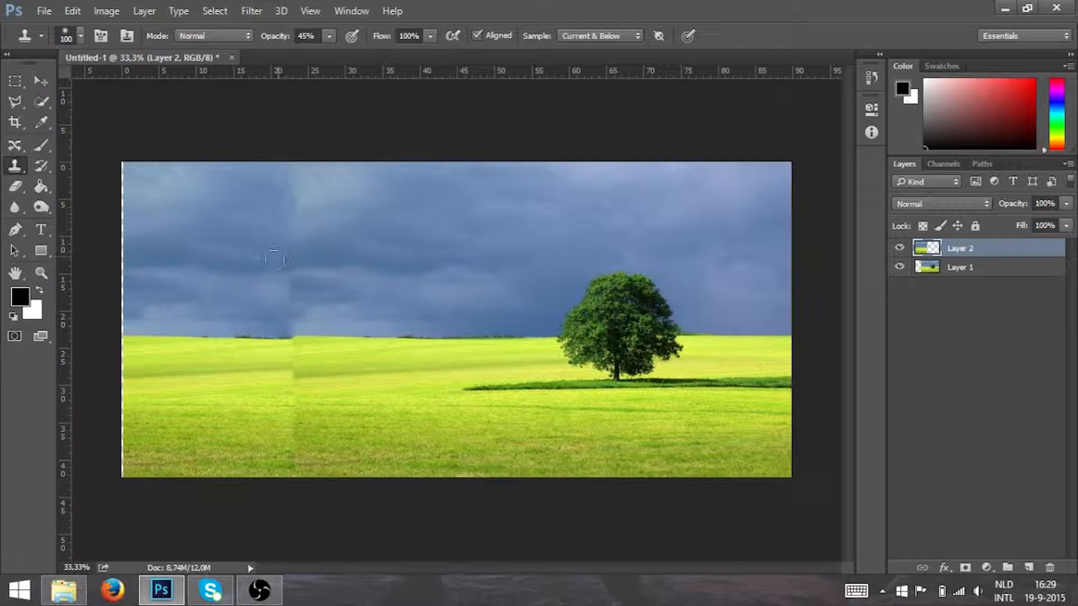
Clone over the seam where the sky meets the field, undo the faulty stroke, and resample along the horizon.
{"action": "mouse_move", "coordinate": [223, 343]}
{"action": "left_mouse_down"}
{"action": "mouse_move", "coordinate": [241, 356]}
{"action": "mouse_move", "coordinate": [284, 336]}
{"action": "left_mouse_up"}
{"action": "left_click_drag", "start_coordinate": [302, 334], "coordinate": [306, 332]}
{"action": "key", "text": "ctrl+z"}
{"action": "left_click", "coordinate": [325, 327], "text": "alt"}
{"action": "left_click", "coordinate": [259, 337], "text": "alt"}
Set the Clone Stamp opacity to 100% and clone the horizon line across the seam.
{"action": "left_click", "coordinate": [331, 38]}
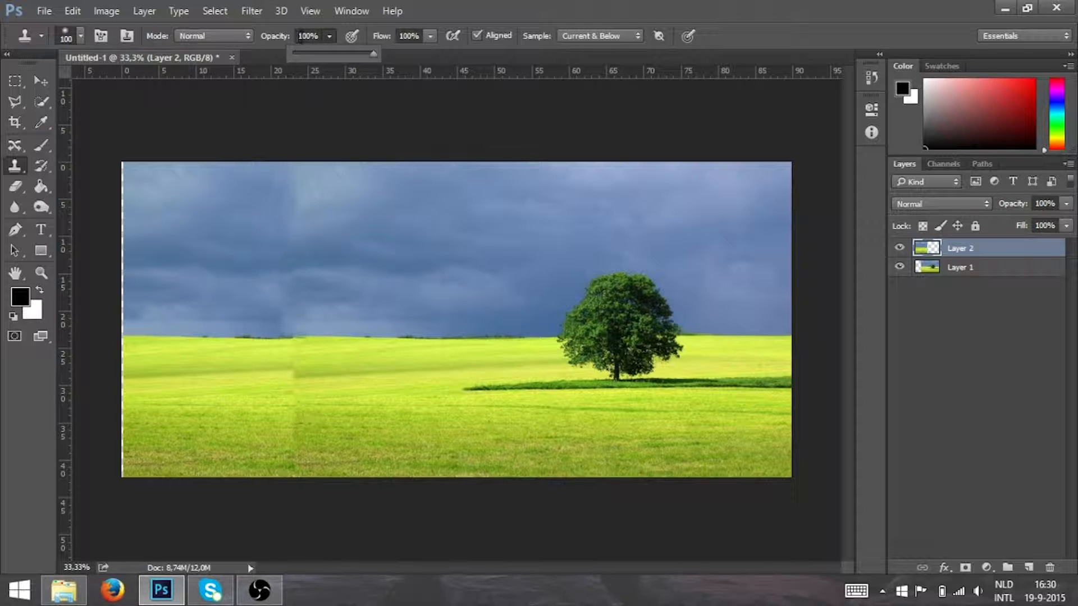
{"action": "left_click", "coordinate": [290, 341]}
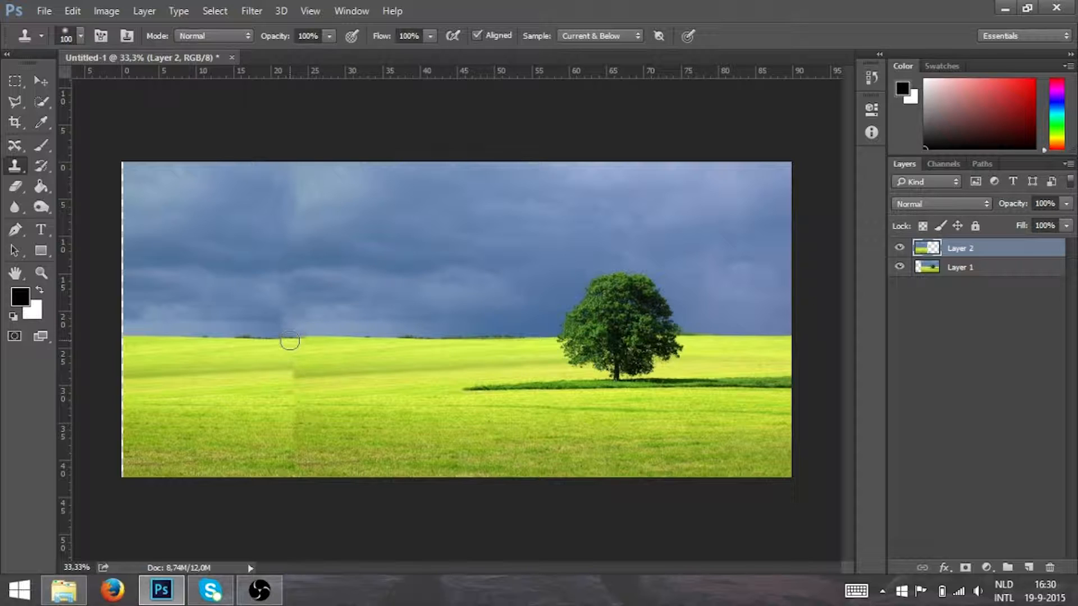
{"action": "left_click", "coordinate": [248, 338], "text": "alt"}
{"action": "mouse_move", "coordinate": [287, 340]}
{"action": "left_mouse_down"}
{"action": "mouse_move", "coordinate": [342, 345]}
{"action": "mouse_move", "coordinate": [270, 345]}
{"action": "left_mouse_up"}
Clone sampled grass over the vertical seam in the field, from just below the horizon to the image's lower edge.
{"action": "key", "text": "alt"}
{"action": "left_click", "coordinate": [283, 360], "text": "alt"}
{"action": "left_click_drag", "start_coordinate": [287, 373], "coordinate": [245, 366]}
{"action": "key", "text": "alt"}
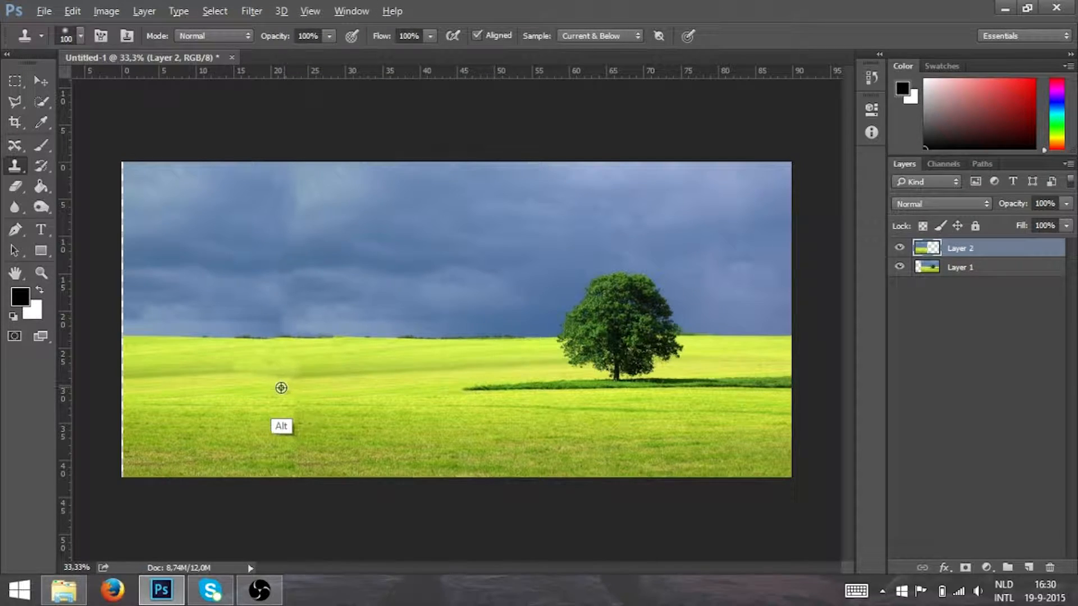
{"action": "left_click", "coordinate": [281, 388], "text": "alt"}
{"action": "mouse_move", "coordinate": [289, 397]}
{"action": "left_mouse_down"}
{"action": "mouse_move", "coordinate": [245, 431]}
{"action": "mouse_move", "coordinate": [282, 428]}
{"action": "mouse_move", "coordinate": [295, 473]}
{"action": "left_mouse_up"}
{"action": "left_click", "coordinate": [258, 416], "text": "alt"}
{"action": "left_click", "coordinate": [253, 450], "text": "alt"}
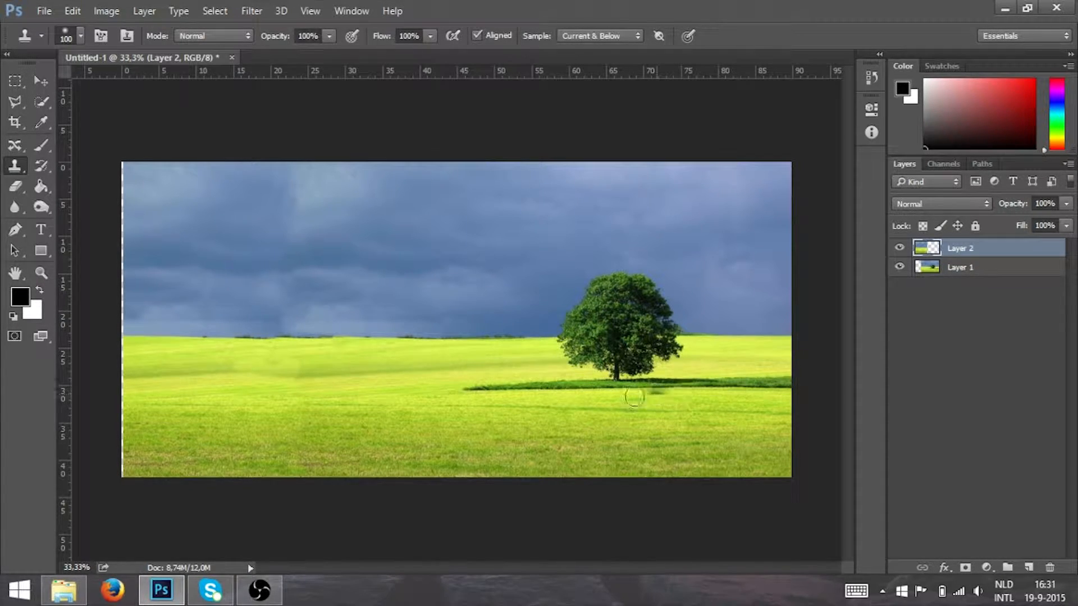
Clone nearby grass over the left end of the tree's shadow and touch up the field around the former seam.
{"action": "key", "text": "alt"}
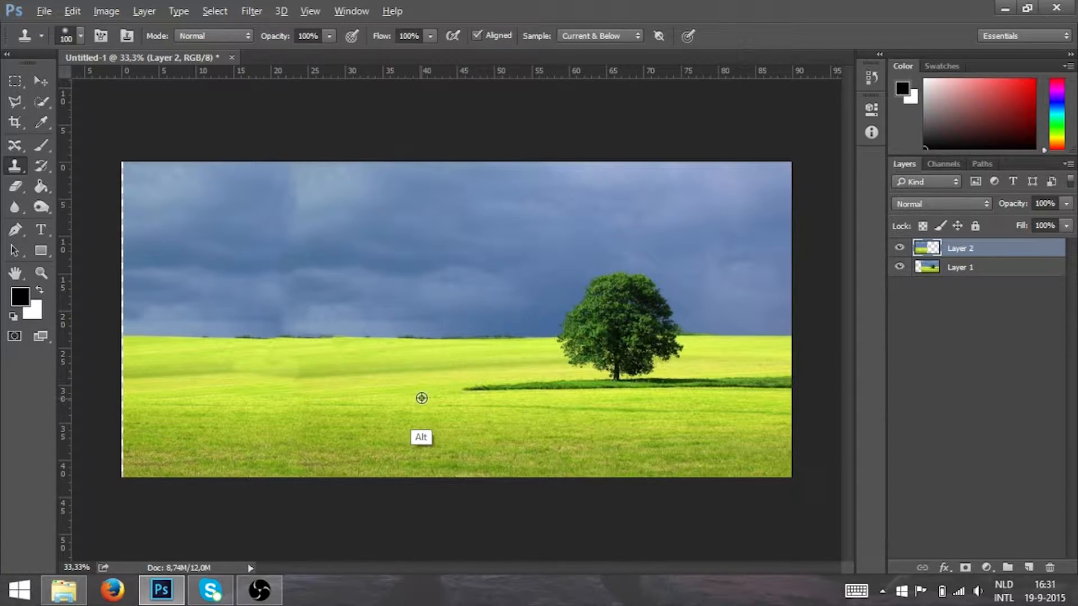
{"action": "left_click", "coordinate": [402, 388], "text": "alt"}
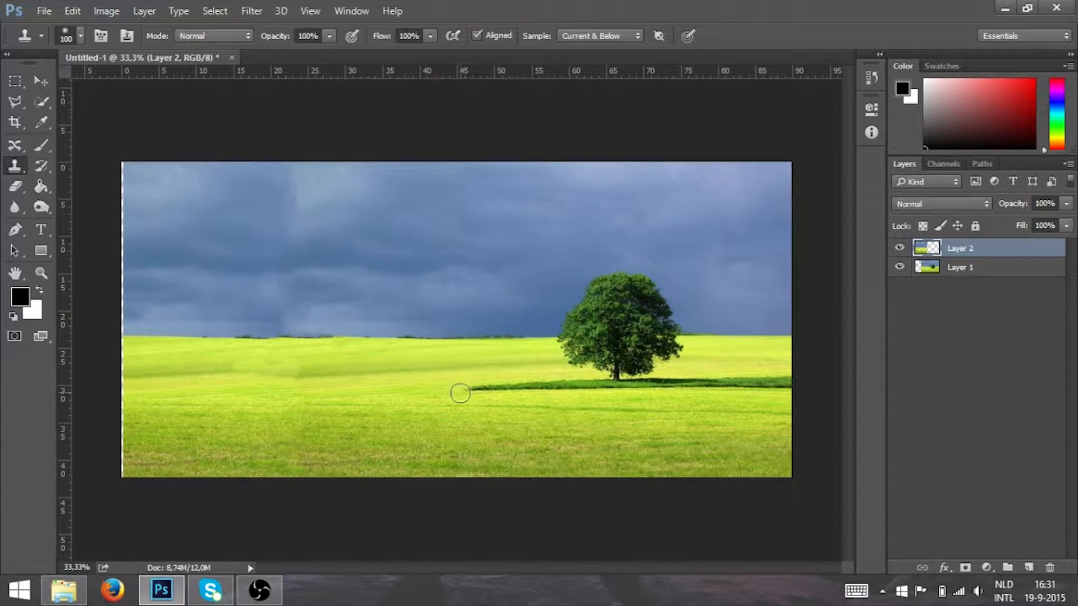
{"action": "mouse_move", "coordinate": [468, 389]}
{"action": "left_mouse_down"}
{"action": "mouse_move", "coordinate": [530, 382]}
{"action": "mouse_move", "coordinate": [544, 392]}
{"action": "left_mouse_up"}
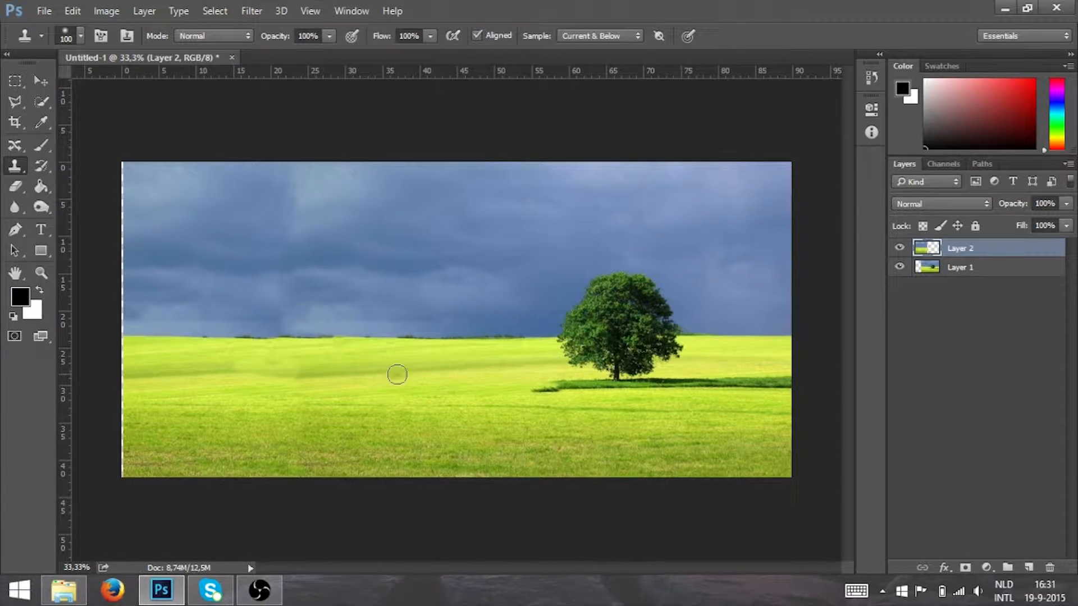
{"action": "left_click", "coordinate": [456, 416], "text": "alt"}
{"action": "mouse_move", "coordinate": [549, 399]}
{"action": "left_mouse_down"}
{"action": "mouse_move", "coordinate": [590, 396]}
{"action": "mouse_move", "coordinate": [545, 390]}
{"action": "mouse_move", "coordinate": [612, 395]}
{"action": "mouse_move", "coordinate": [549, 385]}
{"action": "left_mouse_up"}
{"action": "left_click_drag", "start_coordinate": [277, 400], "coordinate": [272, 385]}
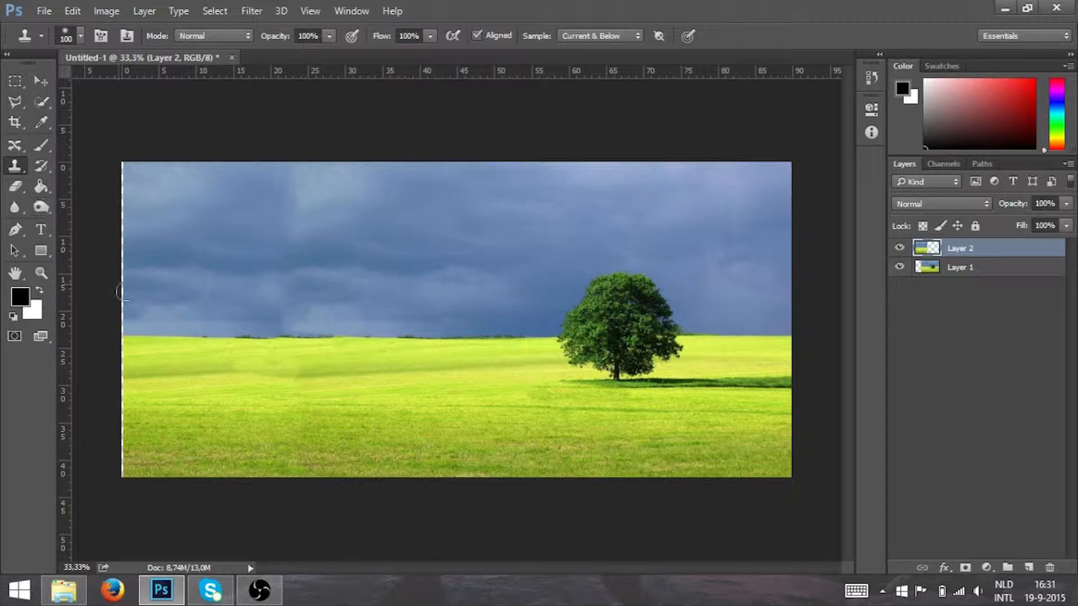
Outline the tree with its shadow and shift it about 13 cm to the right using Content-Aware Move in Move mode, and deselect.
{"action": "left_click", "coordinate": [283, 328]}
{"action": "left_click", "coordinate": [17, 147]}
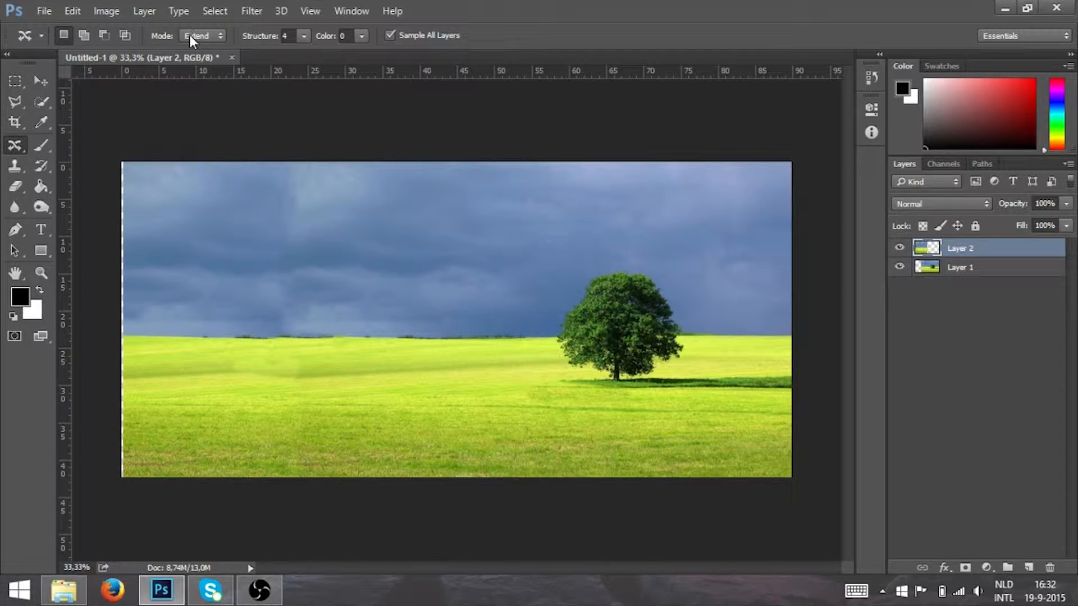
{"action": "left_click", "coordinate": [212, 37]}
{"action": "mouse_move", "coordinate": [792, 400]}
{"action": "left_mouse_down"}
{"action": "mouse_move", "coordinate": [550, 393]}
{"action": "mouse_move", "coordinate": [539, 382]}
{"action": "mouse_move", "coordinate": [556, 361]}
{"action": "mouse_move", "coordinate": [553, 306]}
{"action": "mouse_move", "coordinate": [602, 257]}
{"action": "mouse_move", "coordinate": [642, 255]}
{"action": "mouse_move", "coordinate": [689, 291]}
{"action": "mouse_move", "coordinate": [683, 370]}
{"action": "mouse_move", "coordinate": [797, 368]}
{"action": "mouse_move", "coordinate": [799, 402]}
{"action": "left_mouse_up"}
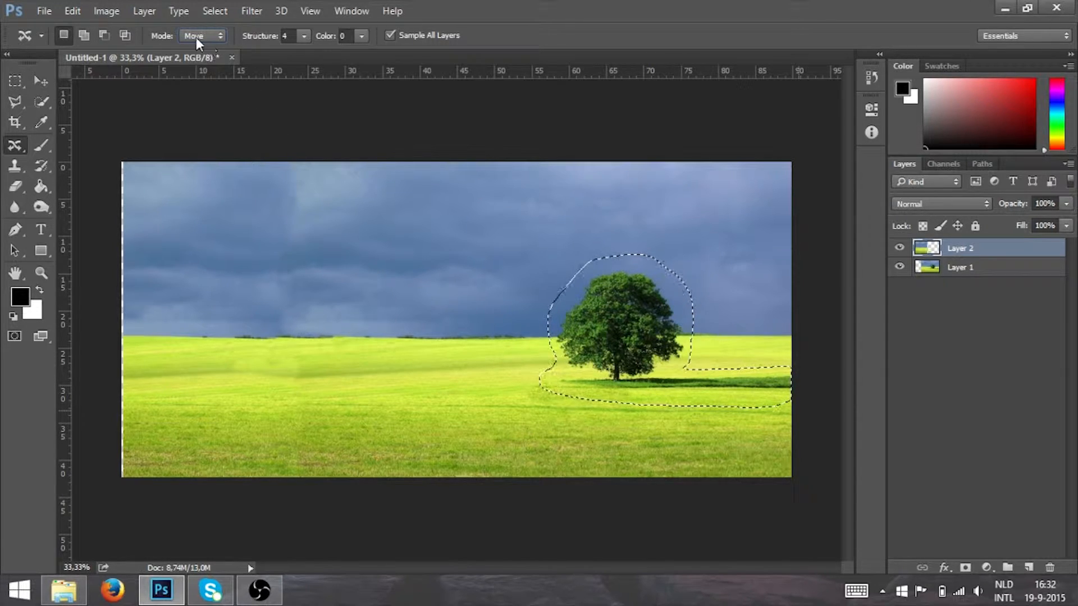
{"action": "left_click_drag", "start_coordinate": [608, 352], "coordinate": [702, 356]}
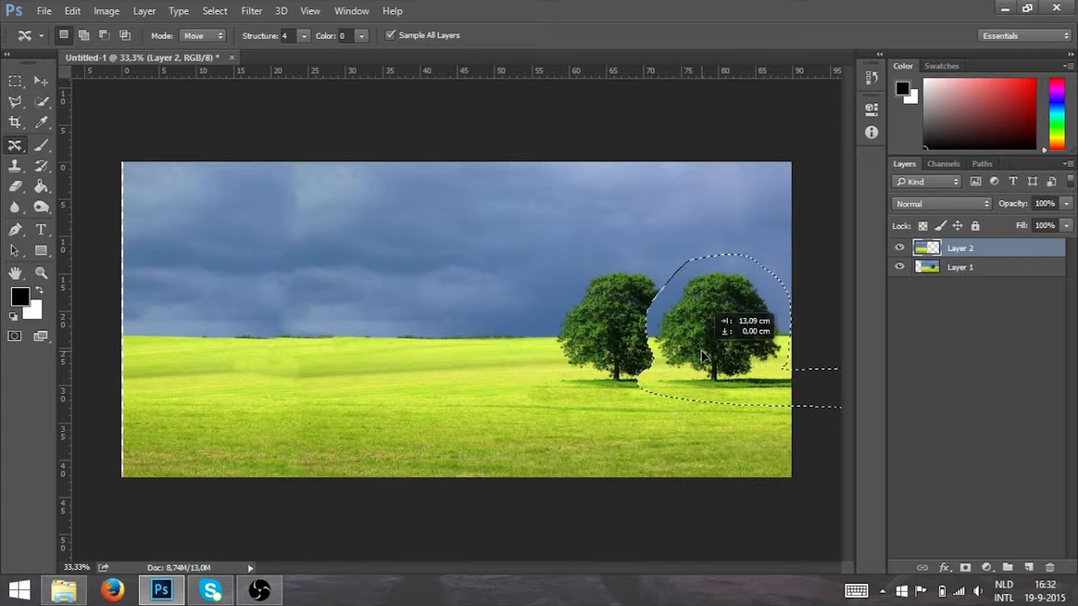
{"action": "left_click_drag", "start_coordinate": [702, 356], "coordinate": [702, 356]}
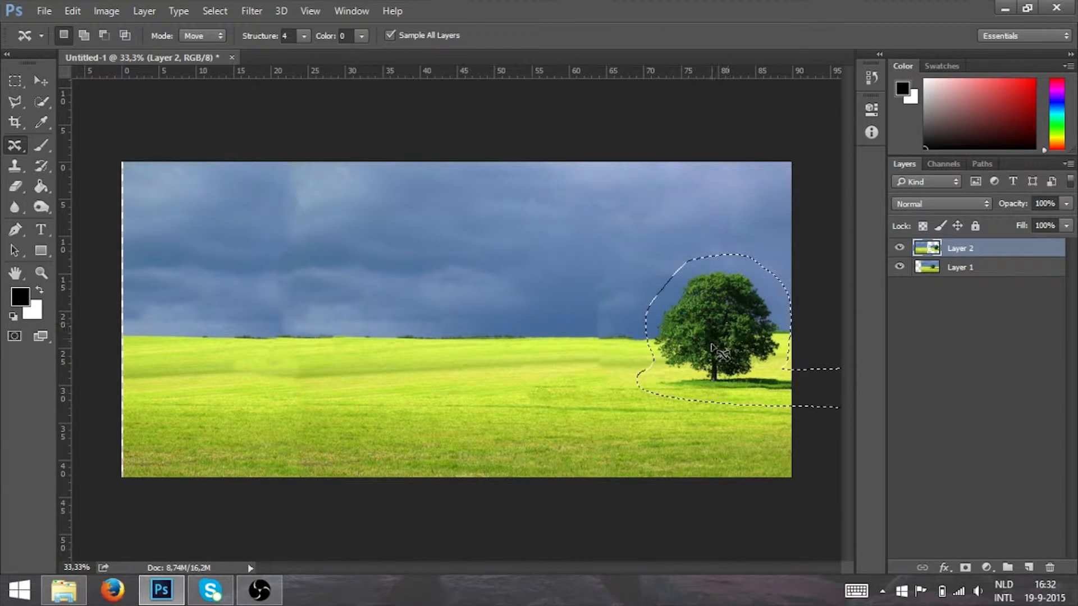
{"action": "key", "text": "ctrl+d"}
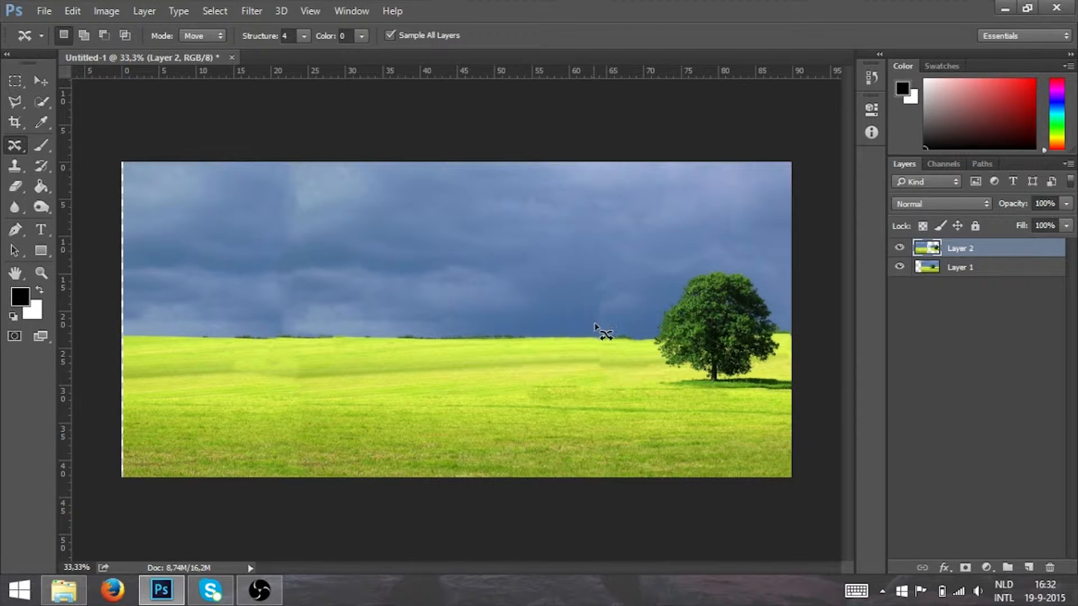
Clone nearby dark sky over the vertical seam left of the moved tree, from just above the horizon upward, with the Clone Stamp.
{"action": "left_click", "coordinate": [15, 166]}
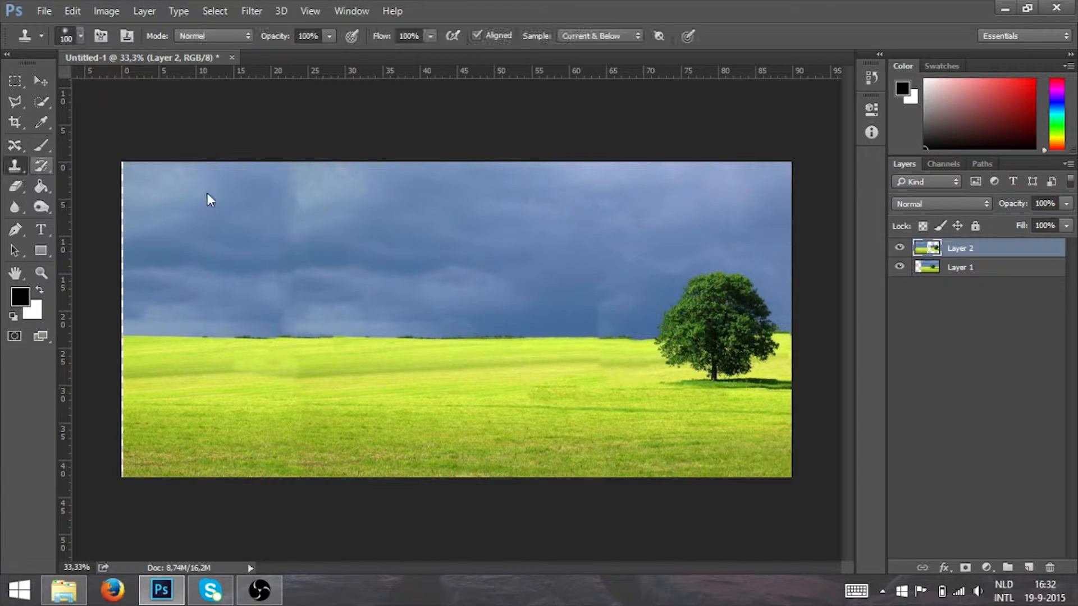
{"action": "left_click", "coordinate": [558, 316], "text": "alt"}
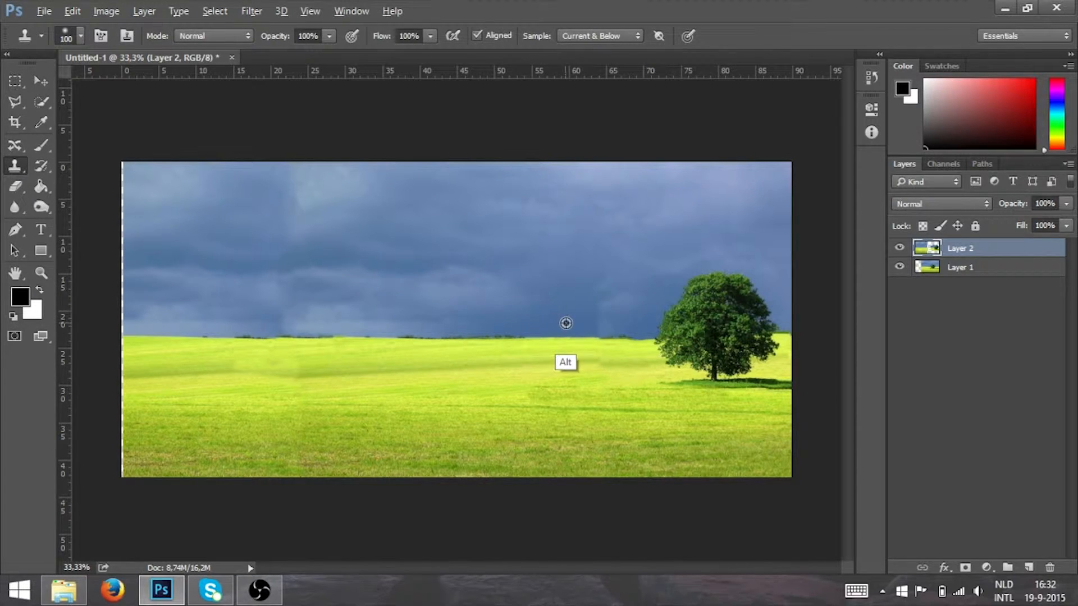
{"action": "mouse_move", "coordinate": [596, 321]}
{"action": "left_mouse_down"}
{"action": "mouse_move", "coordinate": [604, 317]}
{"action": "mouse_move", "coordinate": [593, 308]}
{"action": "mouse_move", "coordinate": [601, 273]}
{"action": "left_mouse_up"}
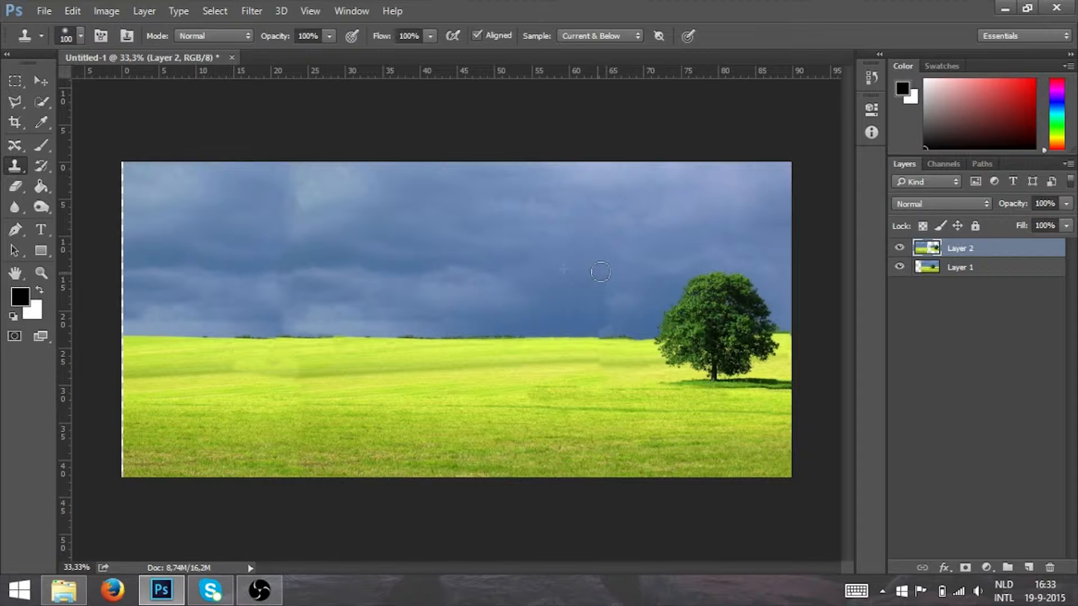
{"action": "mouse_move", "coordinate": [595, 333]}
{"action": "left_mouse_down"}
{"action": "mouse_move", "coordinate": [620, 328]}
{"action": "mouse_move", "coordinate": [599, 306]}
{"action": "mouse_move", "coordinate": [620, 304]}
{"action": "left_mouse_up"}
Keep the Clone Stamp sampling Current & Below, add a new layer, and clone grass from left of the tree across the middle of the field.
{"action": "left_click", "coordinate": [590, 36]}
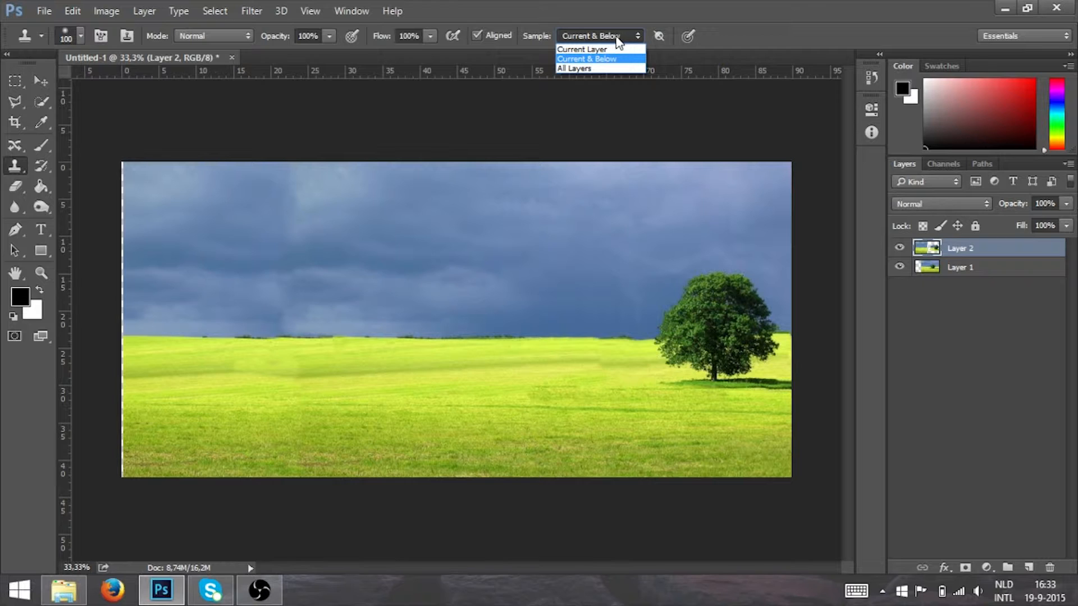
{"action": "left_click", "coordinate": [615, 37]}
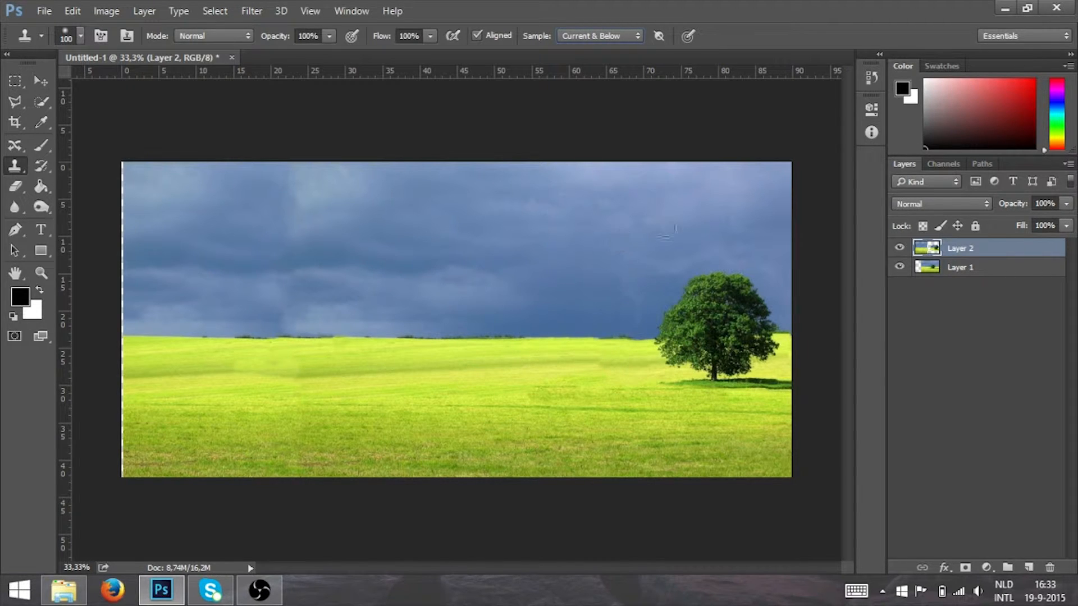
{"action": "left_click", "coordinate": [1027, 568]}
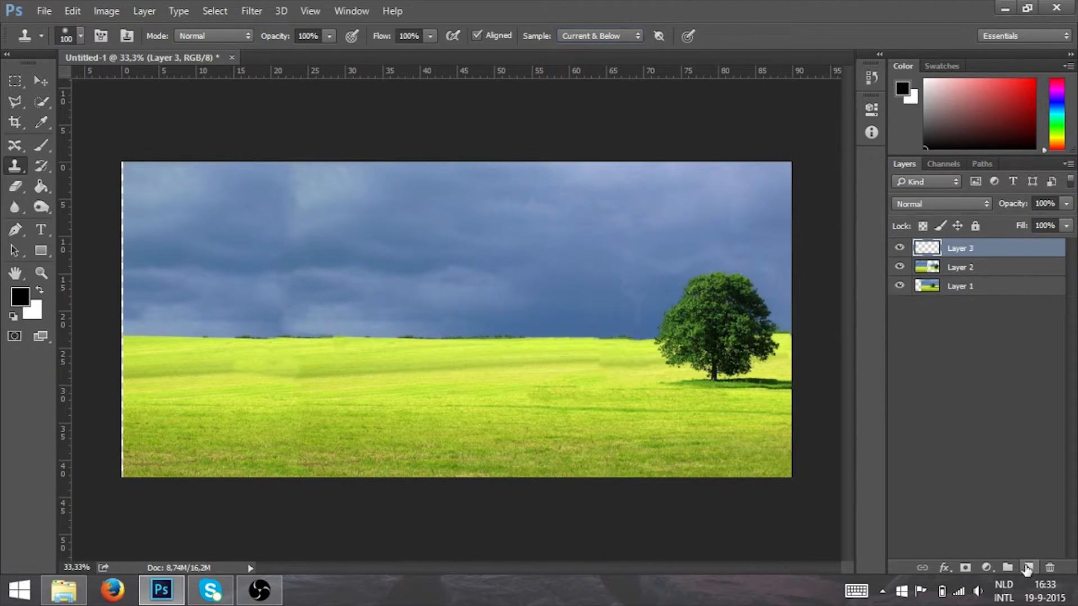
{"action": "left_click", "coordinate": [575, 349], "text": "alt"}
{"action": "mouse_move", "coordinate": [477, 349]}
{"action": "left_mouse_down"}
{"action": "mouse_move", "coordinate": [507, 360]}
{"action": "mouse_move", "coordinate": [446, 374]}
{"action": "mouse_move", "coordinate": [487, 394]}
{"action": "mouse_move", "coordinate": [449, 387]}
{"action": "mouse_move", "coordinate": [447, 376]}
{"action": "mouse_move", "coordinate": [468, 368]}
{"action": "mouse_move", "coordinate": [369, 368]}
{"action": "left_mouse_up"}
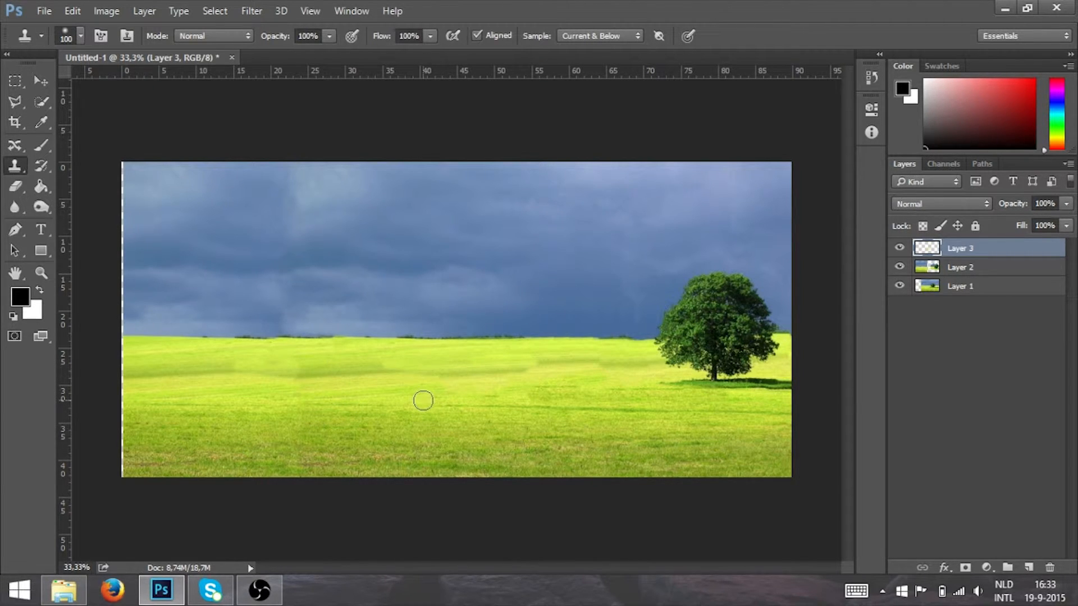
Toggle the visibility of Layer 3 to compare the field with and without the cloned grass, leaving the layer hidden.
{"action": "left_click", "coordinate": [900, 250]}
{"action": "left_click", "coordinate": [901, 251]}
{"action": "left_click", "coordinate": [899, 251]}
{"action": "left_click", "coordinate": [900, 251]}
{"action": "left_click", "coordinate": [899, 250]}
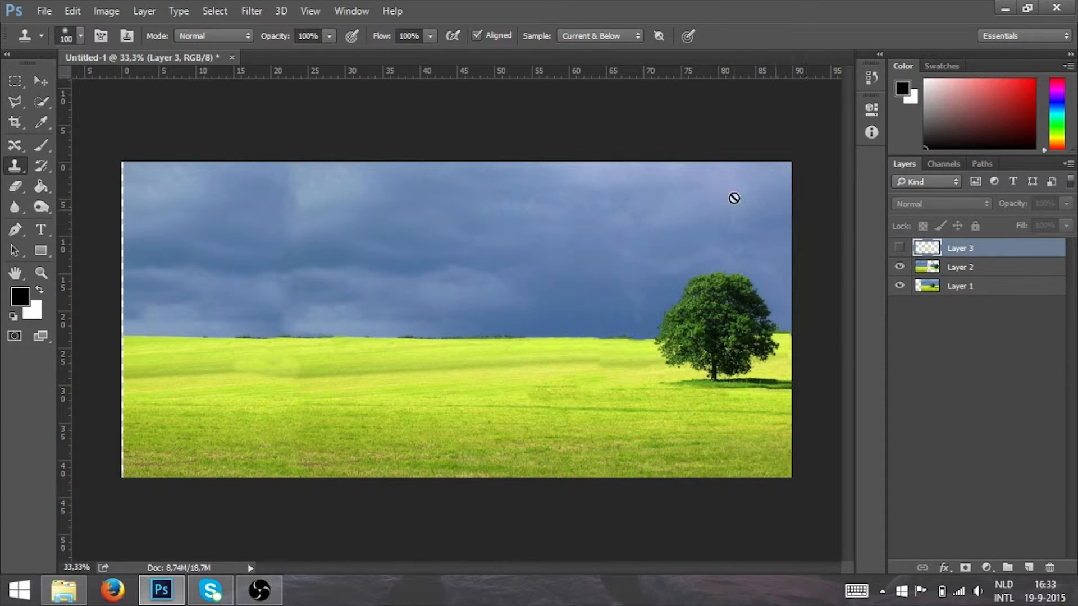
Try the Current Layer and All Layers sampling options of the Clone Stamp and set sampling back to Current & Below.
{"action": "left_click", "coordinate": [594, 39]}
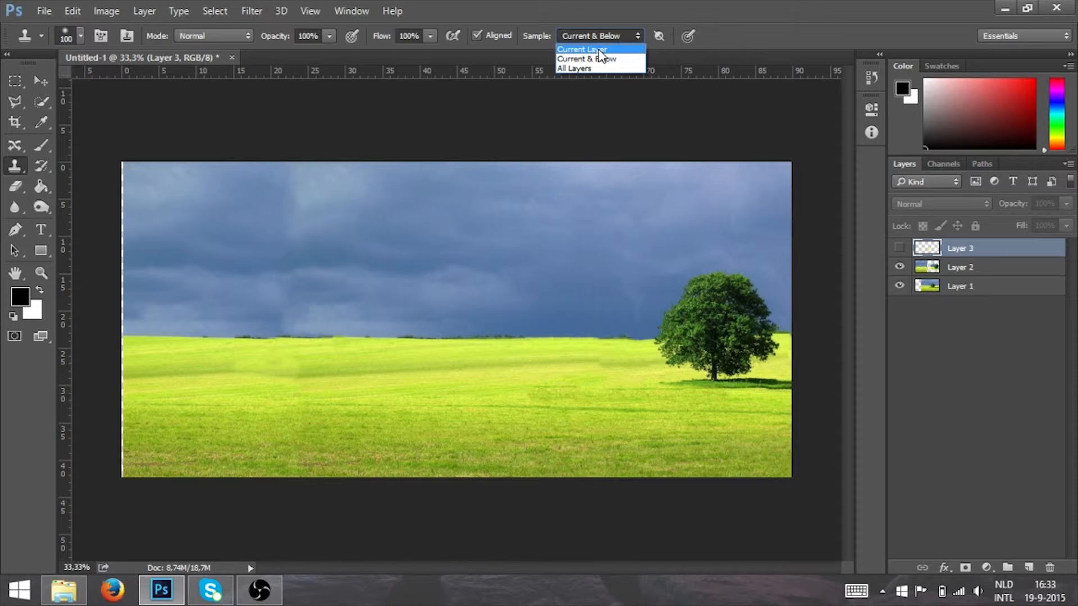
{"action": "left_click", "coordinate": [598, 50]}
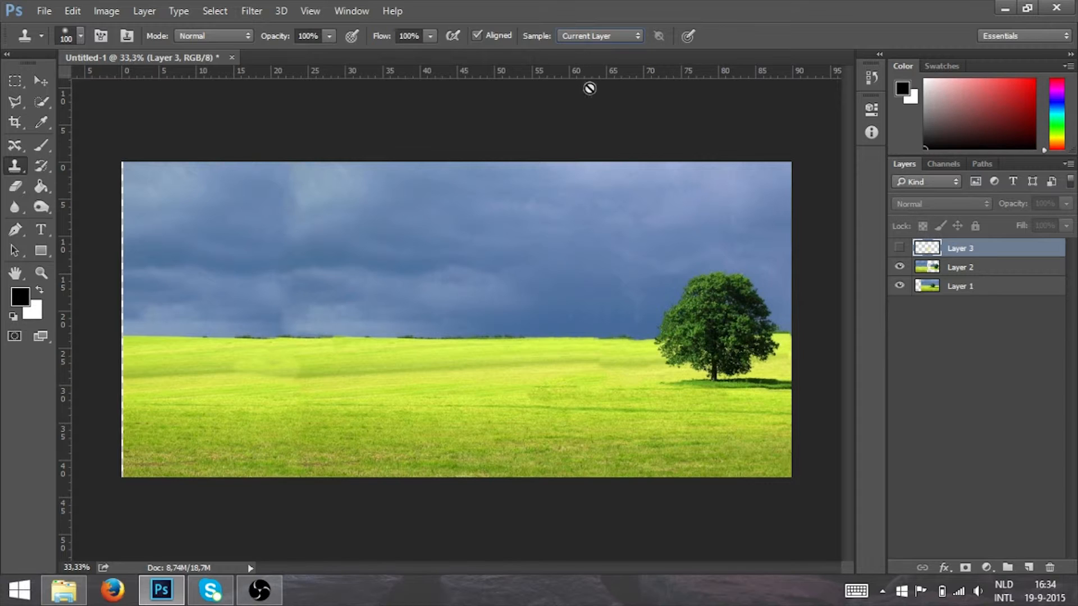
{"action": "left_click", "coordinate": [599, 40]}
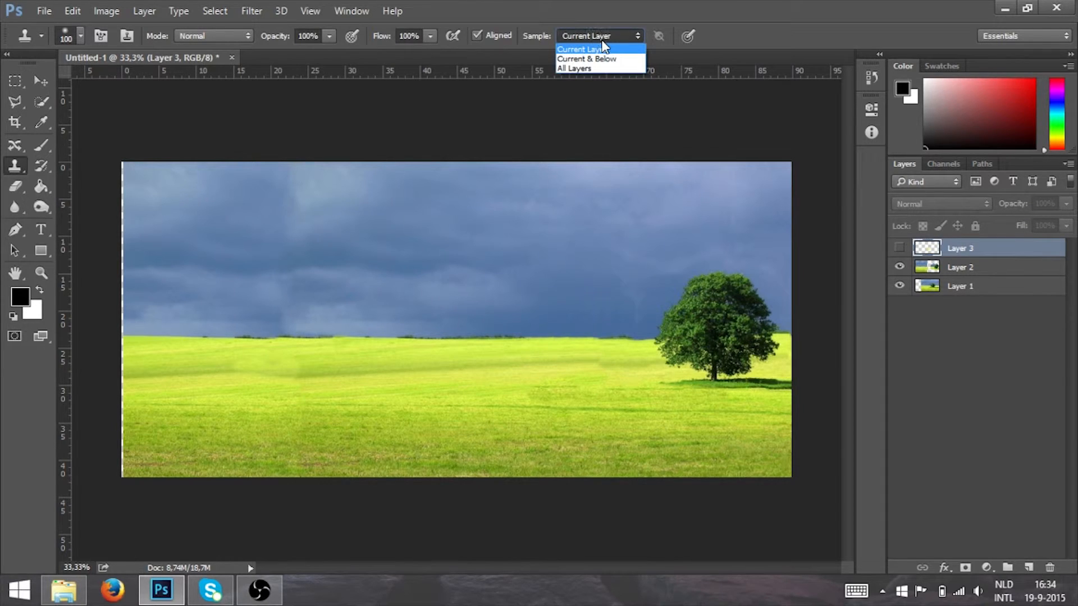
{"action": "left_click", "coordinate": [578, 68]}
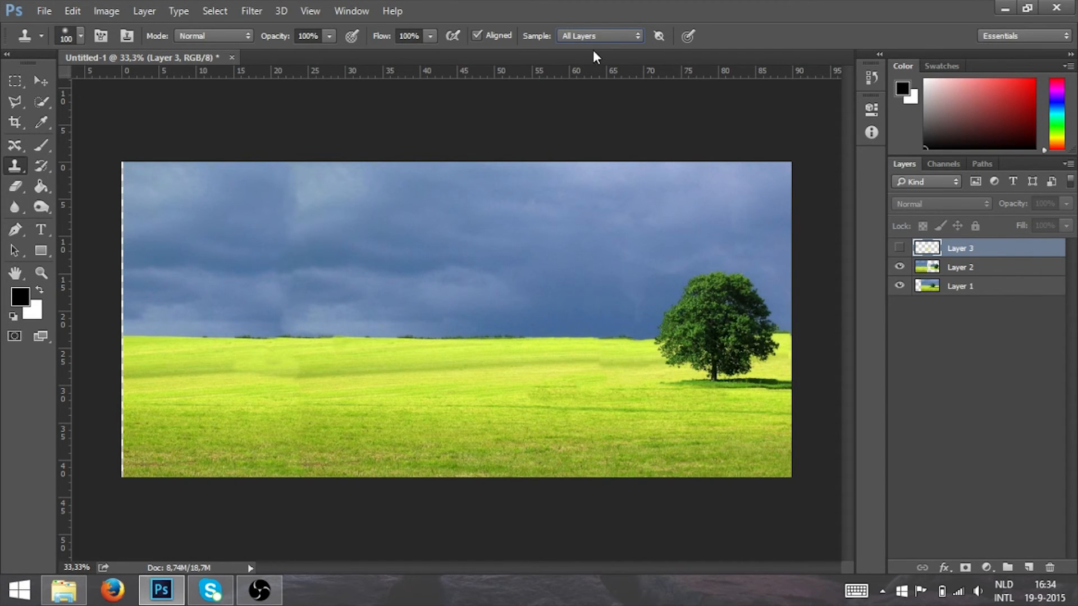
{"action": "left_click", "coordinate": [607, 36]}
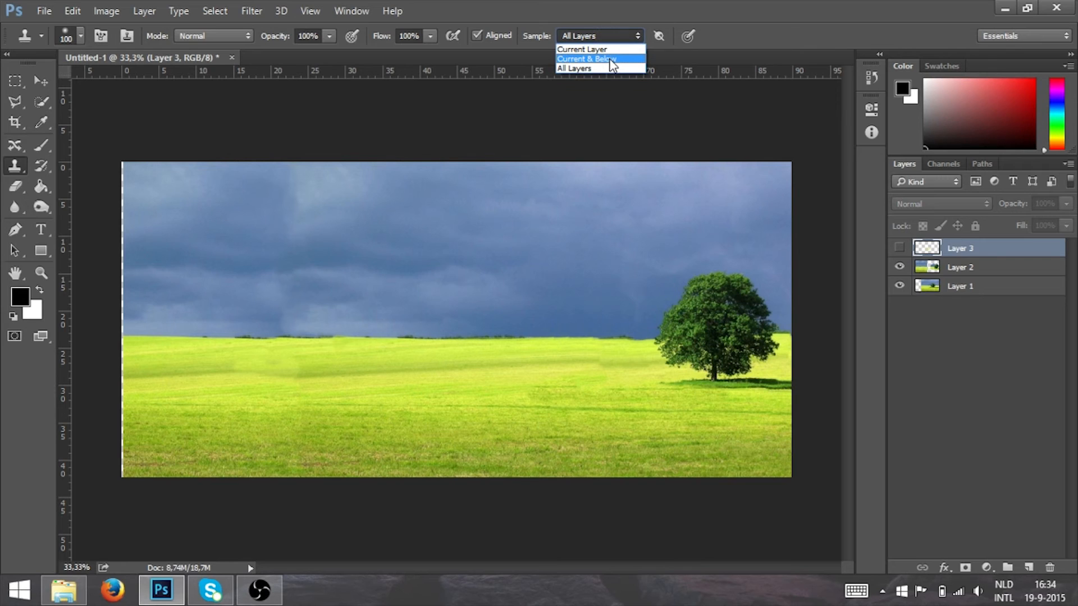
{"action": "left_click", "coordinate": [611, 59]}
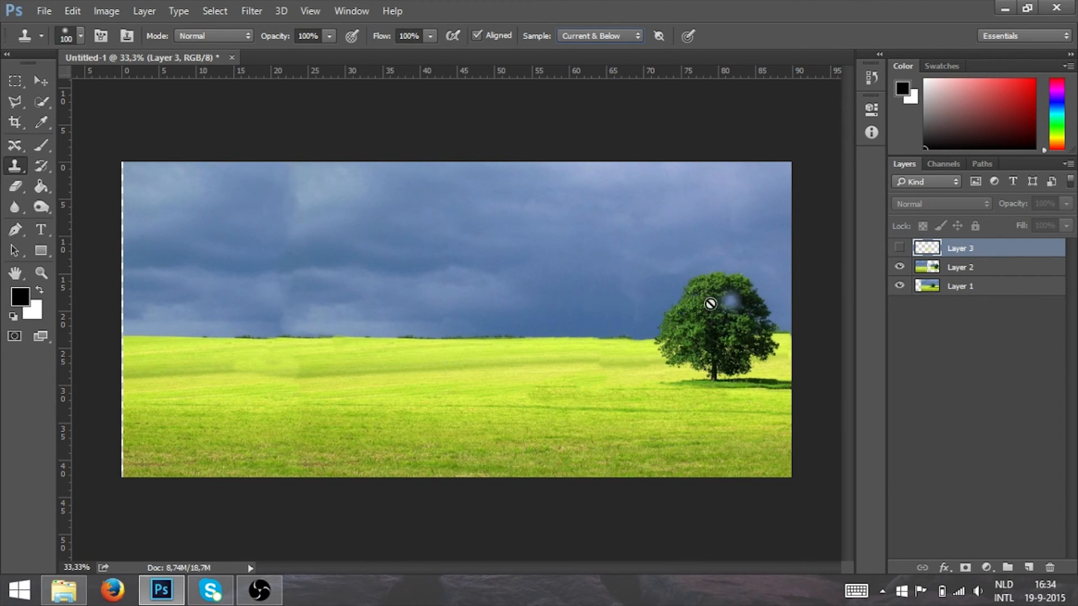